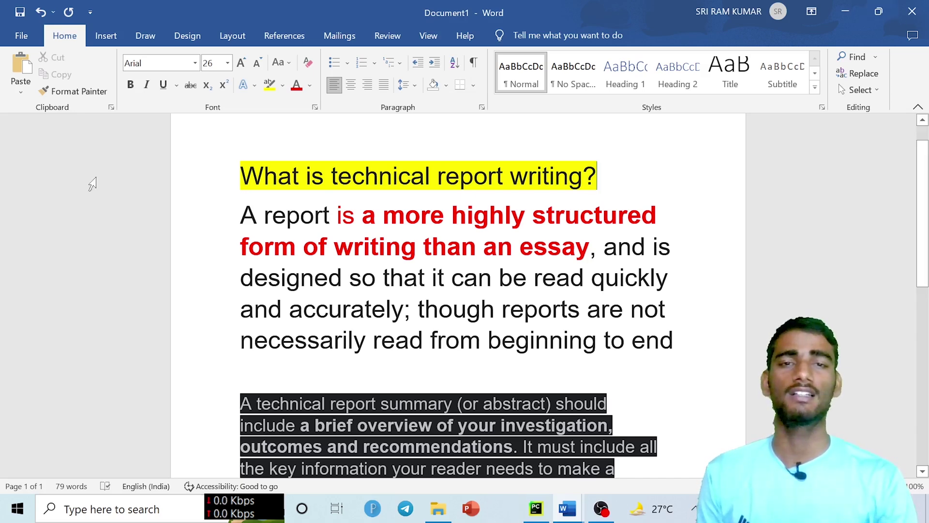
# In Document1, highlight the 'What is technical report writing' heading and the definition's first line
pyautogui.moveTo(241, 179); pyautogui.dragTo(582, 179)
pyautogui.scroll(-2, 173, 226)
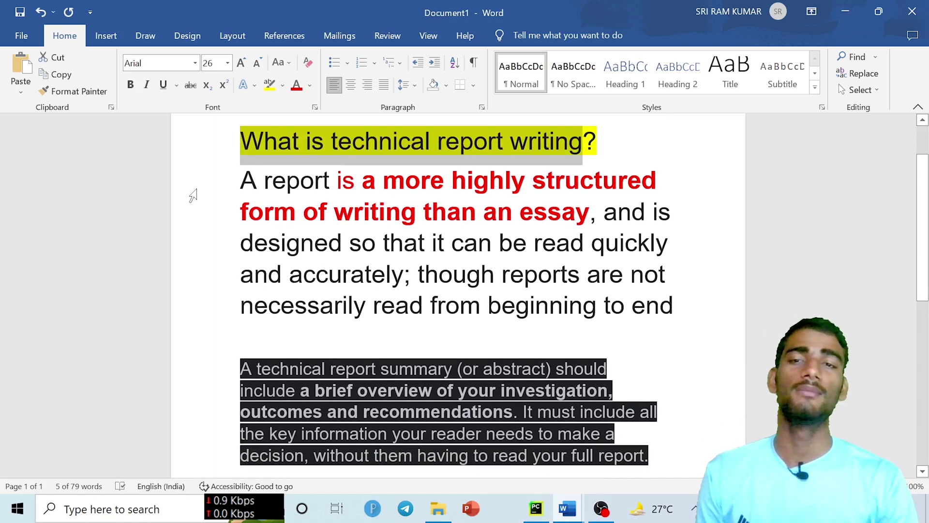
pyautogui.scroll(2, 218, 222)
pyautogui.click(215, 226)
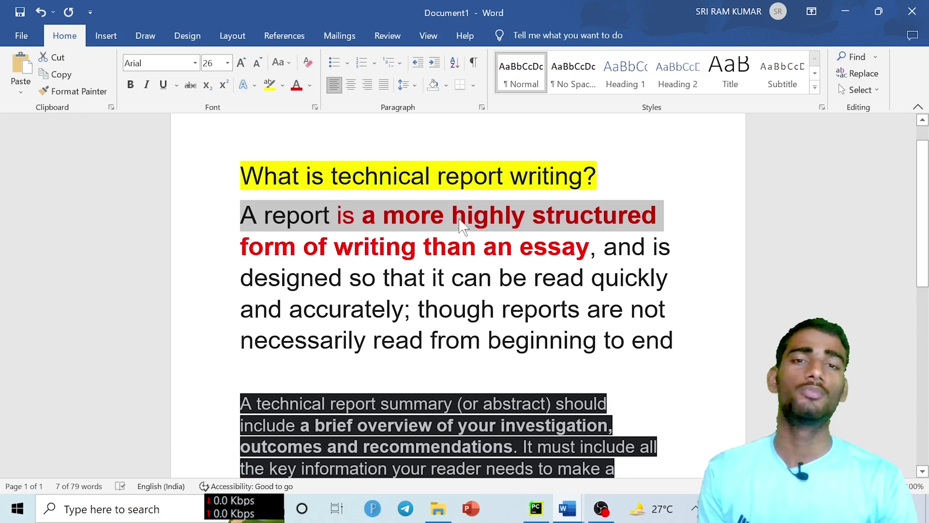
pyautogui.click(489, 221)
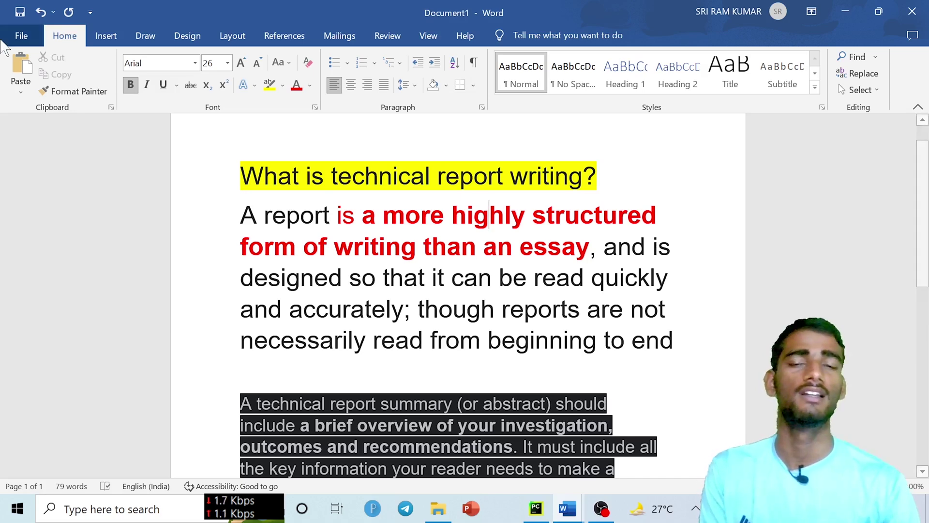
pyautogui.scroll(-1, 458, 295)
pyautogui.scroll(1, 458, 295)
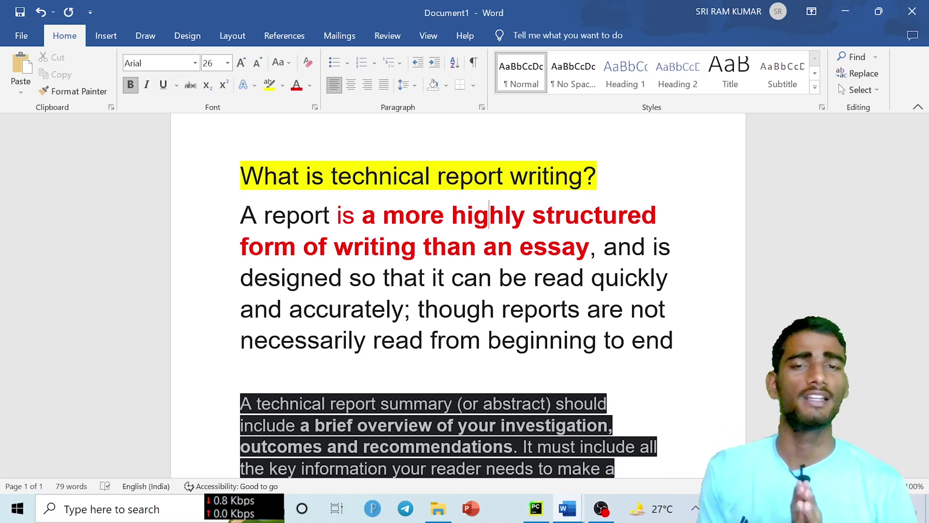
pyautogui.scroll(-1, 457, 290)
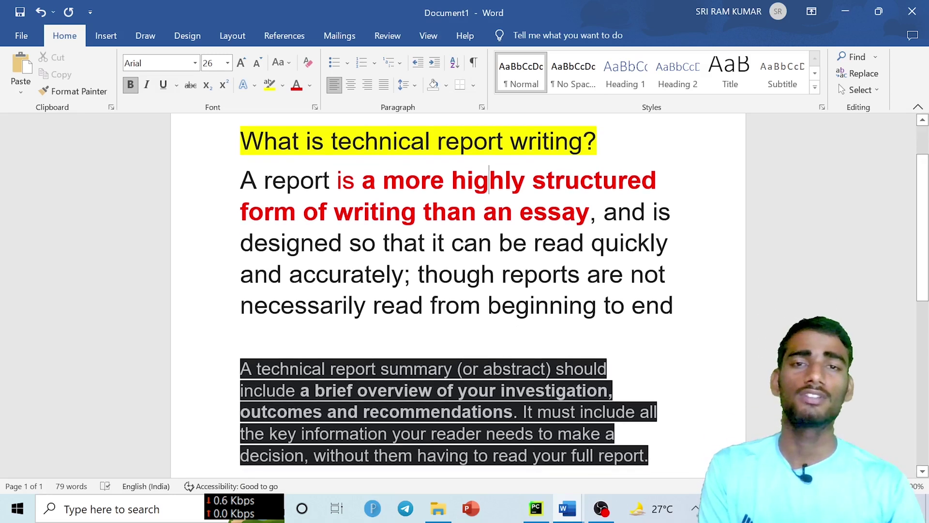
pyautogui.scroll(-2, 457, 291)
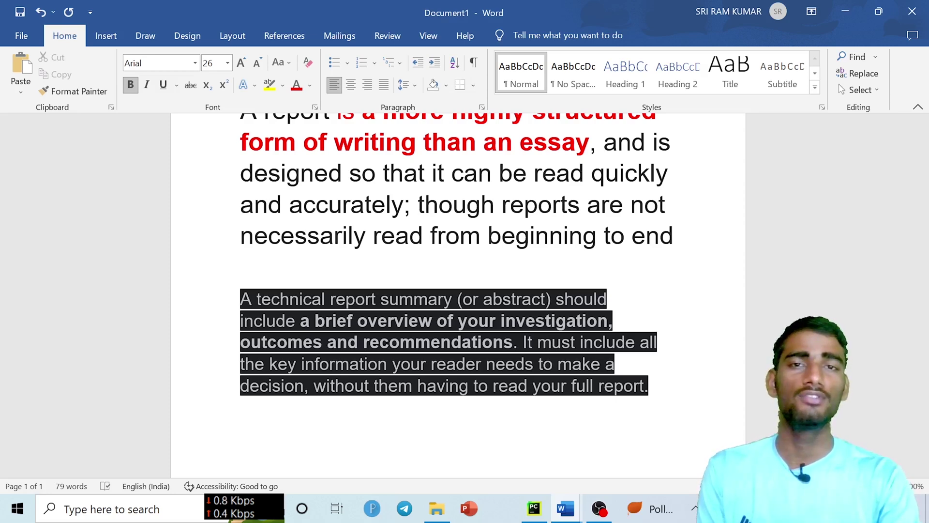
# Switch to the multiplexer demultiplexer report and scroll up to its title page
pyautogui.hotkey('alt', 'Tab')
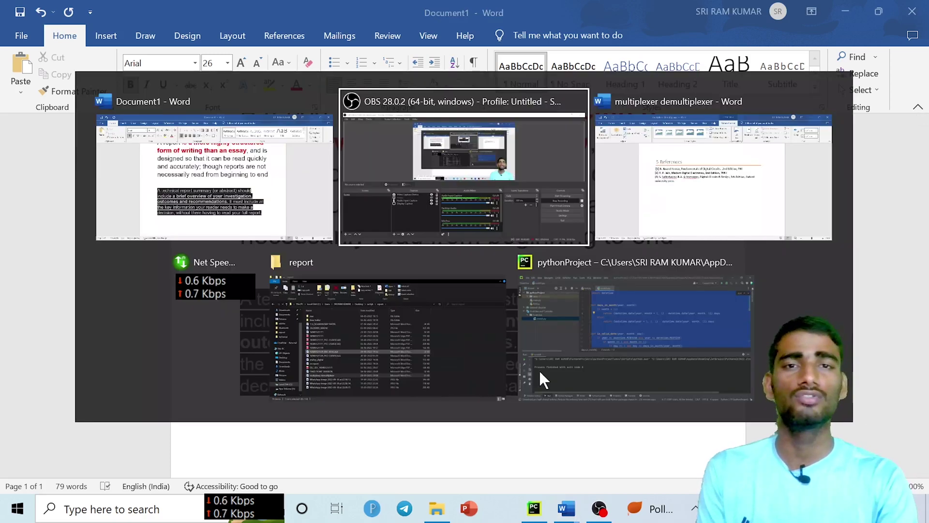
pyautogui.hotkey('alt', 'Tab')
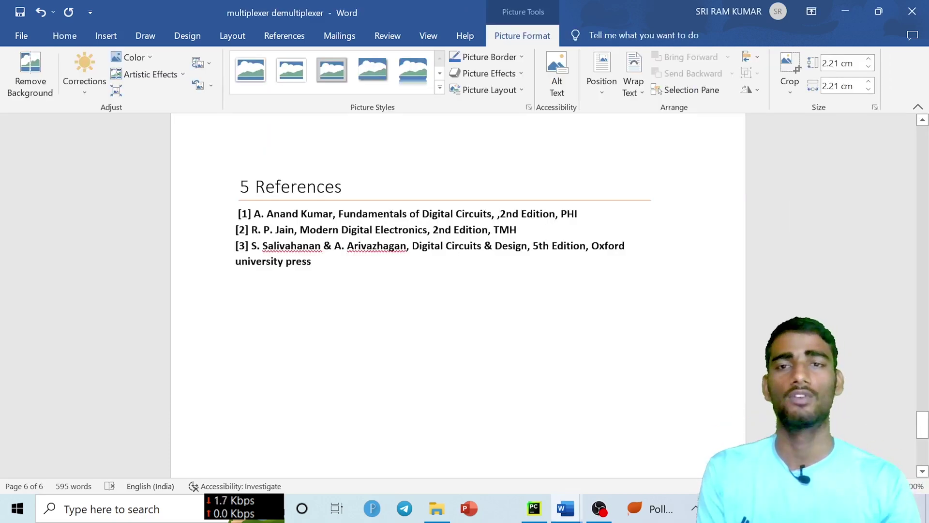
pyautogui.scroll(15, 458, 295)
pyautogui.scroll(20, 533, 373)
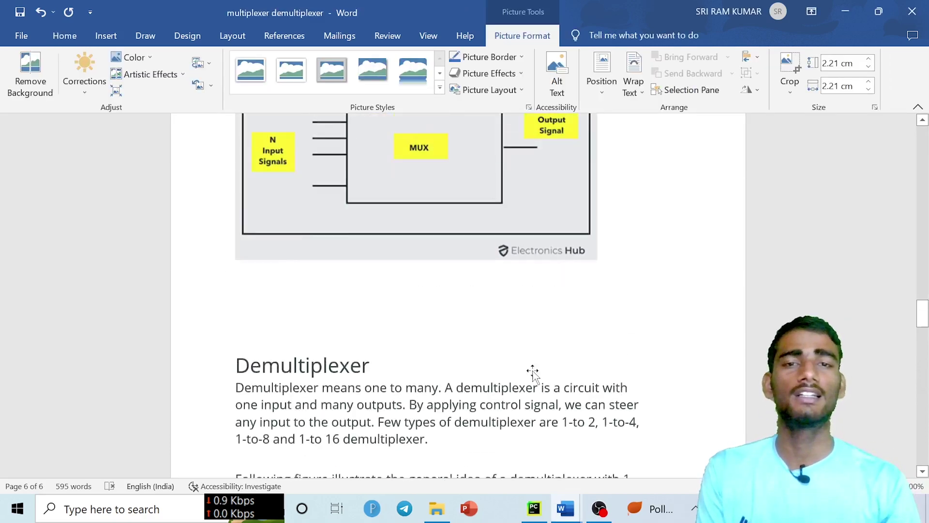
pyautogui.scroll(15, 522, 367)
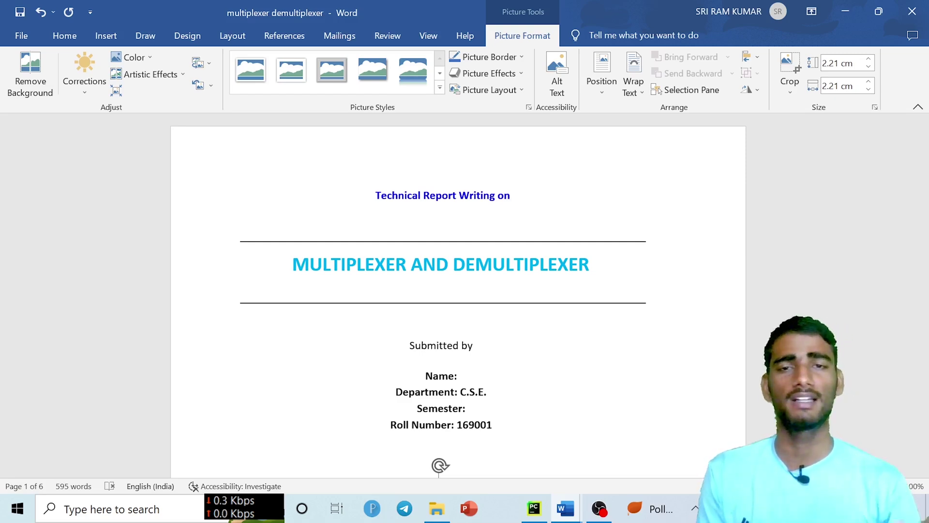
pyautogui.scroll(-1, 458, 296)
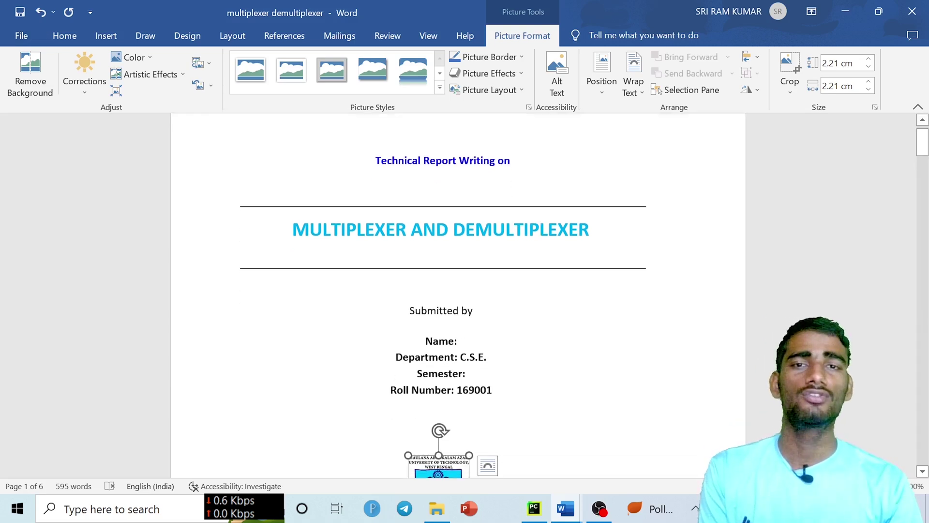
pyautogui.scroll(1, 458, 295)
pyautogui.scroll(-1, 458, 295)
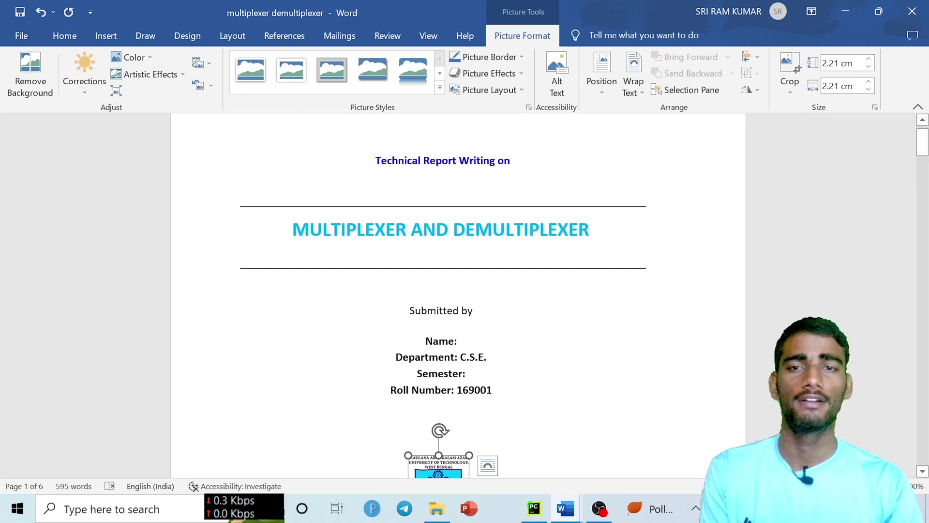
pyautogui.scroll(-1, 458, 295)
pyautogui.moveTo(292, 194); pyautogui.dragTo(595, 195)
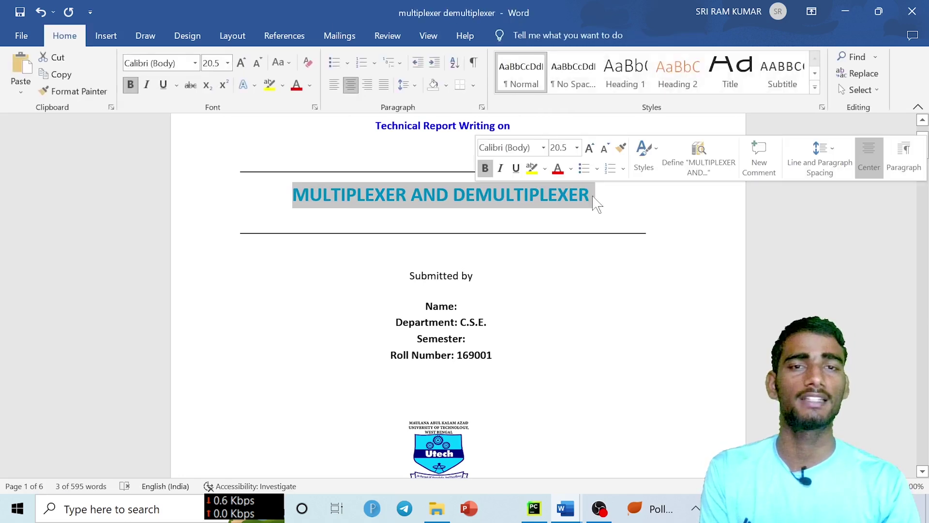
pyautogui.click(238, 214)
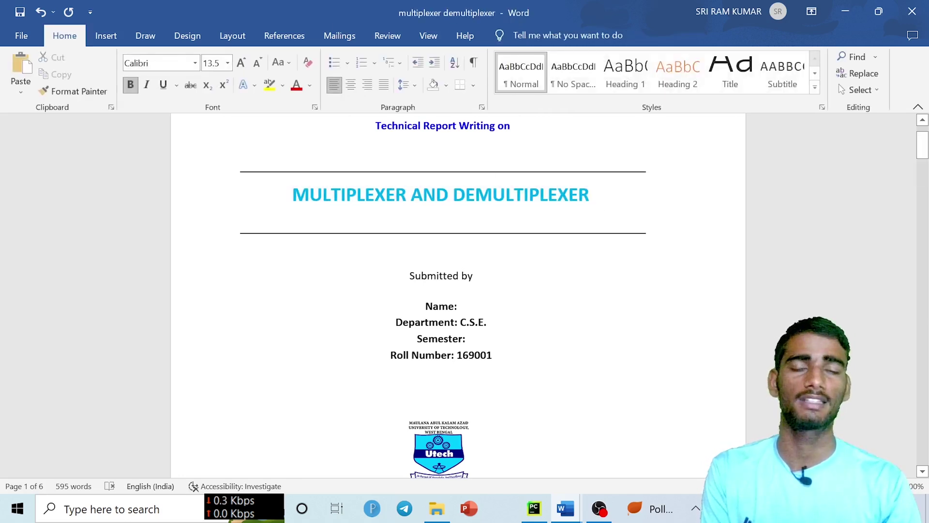
pyautogui.moveTo(292, 194); pyautogui.dragTo(595, 194)
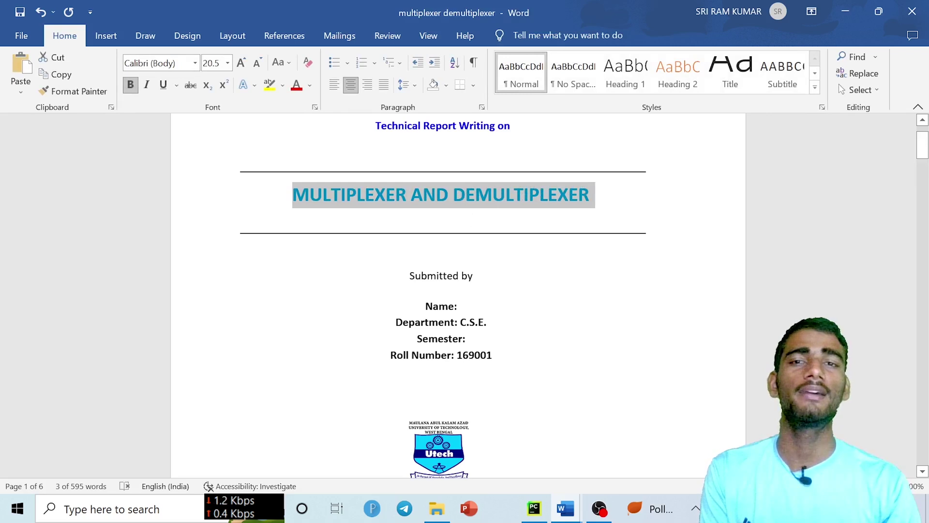
pyautogui.click(301, 232)
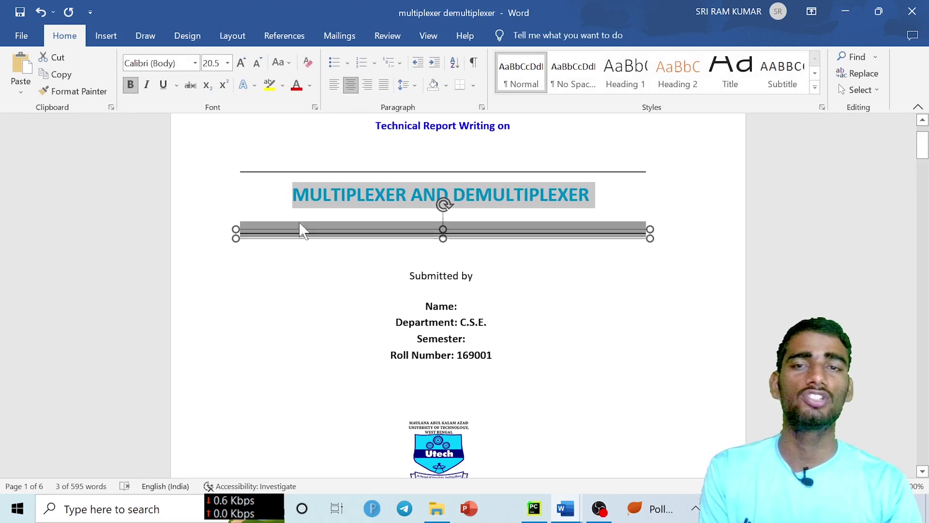
pyautogui.click(357, 194)
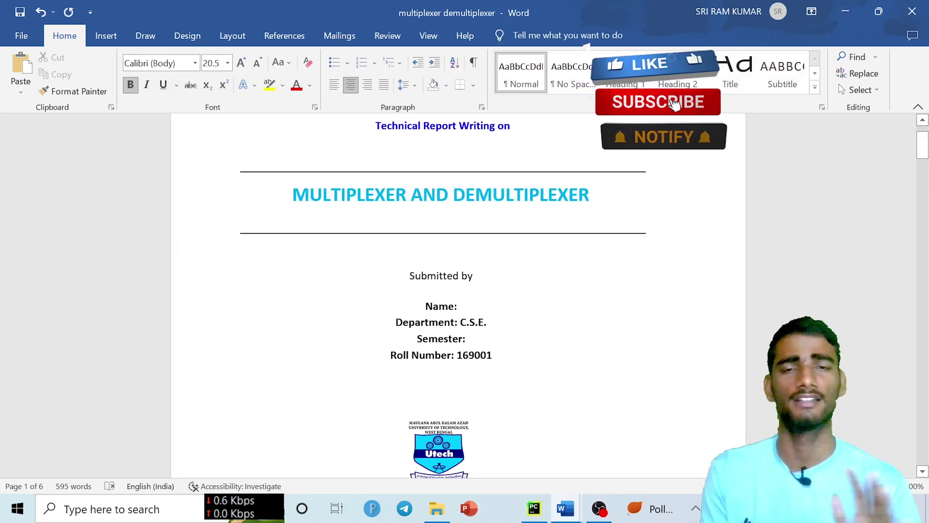
pyautogui.scroll(-1, 442, 291)
pyautogui.scroll(-3, 441, 290)
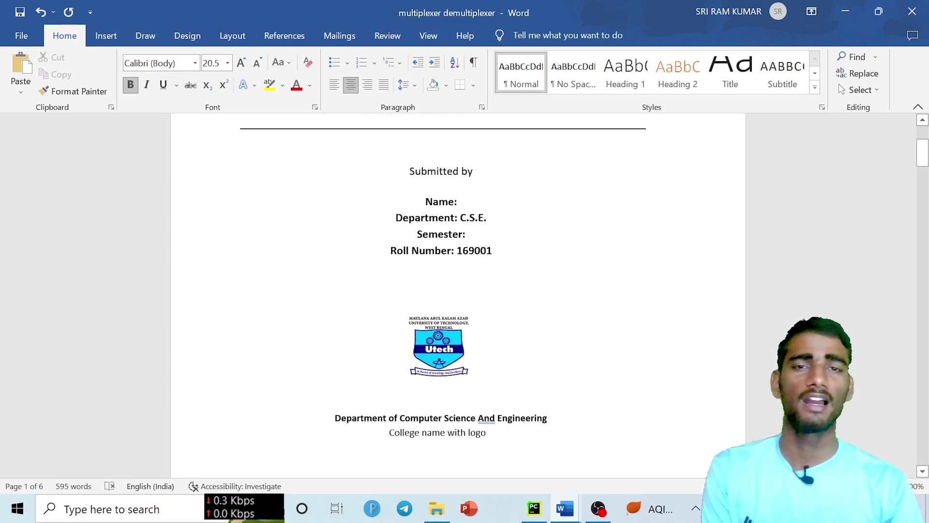
pyautogui.scroll(-3, 458, 291)
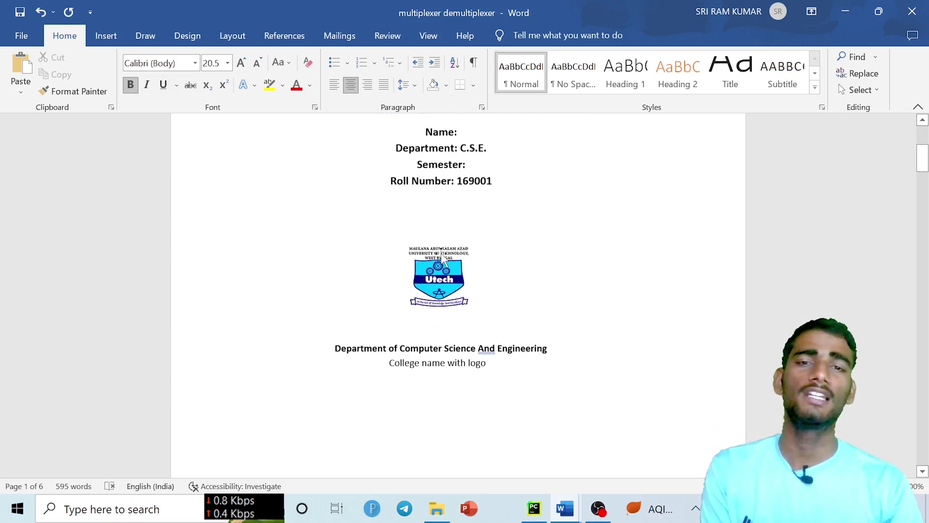
pyautogui.moveTo(442, 252); pyautogui.dragTo(372, 268)
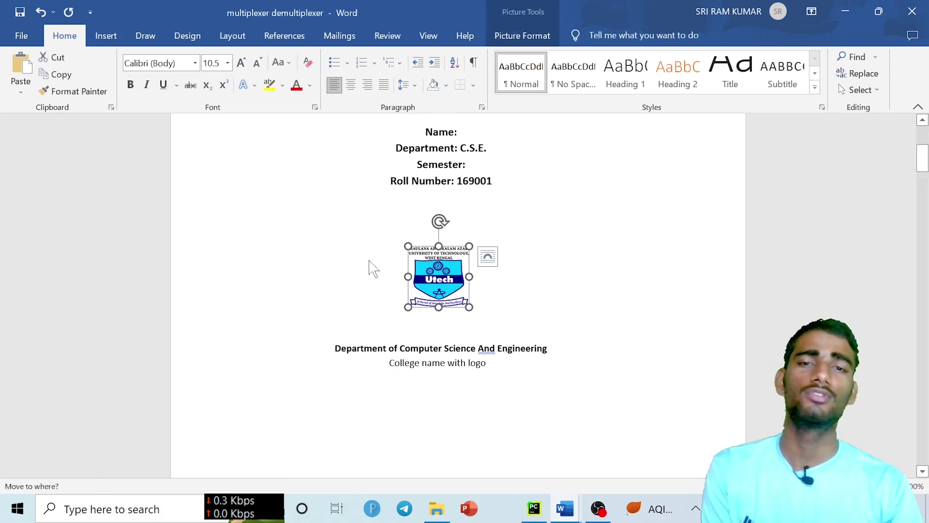
pyautogui.press('Escape')
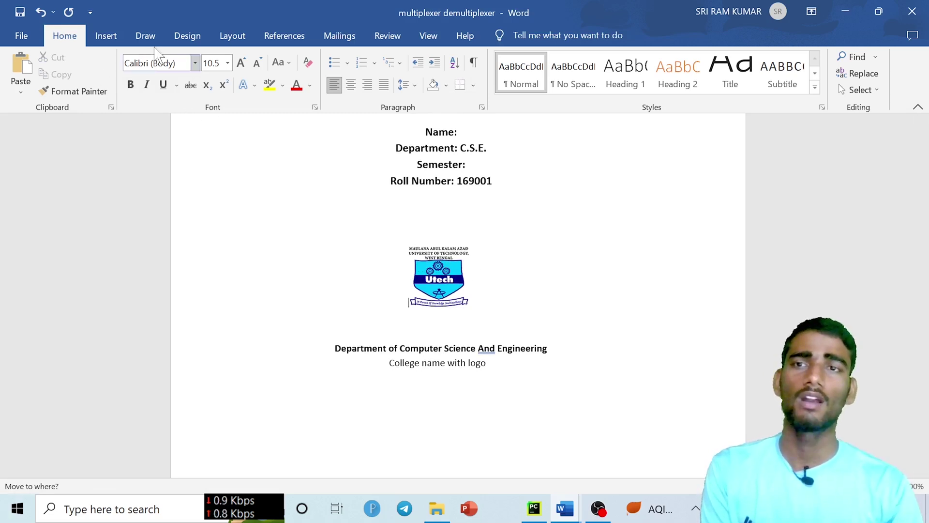
# Circle the cover page's department and college name with the red pen, then move to page 2
pyautogui.click(144, 35)
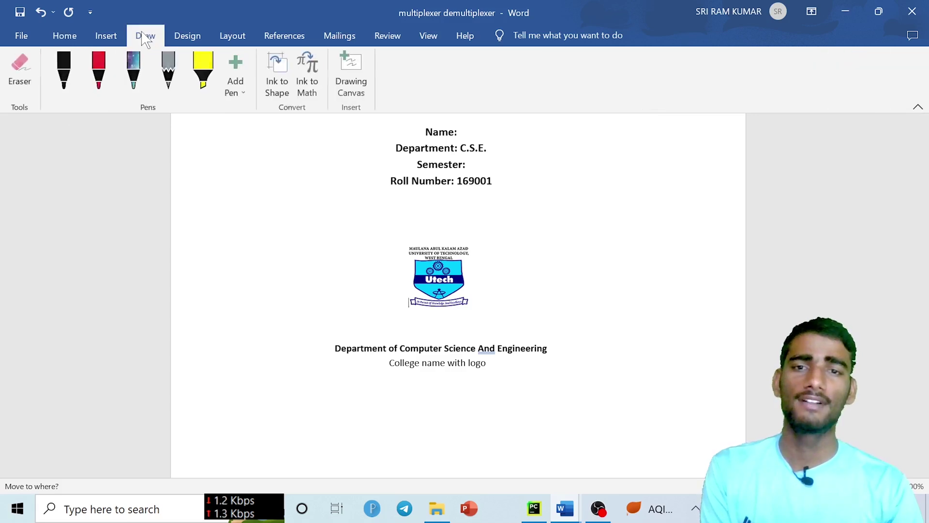
pyautogui.click(100, 75)
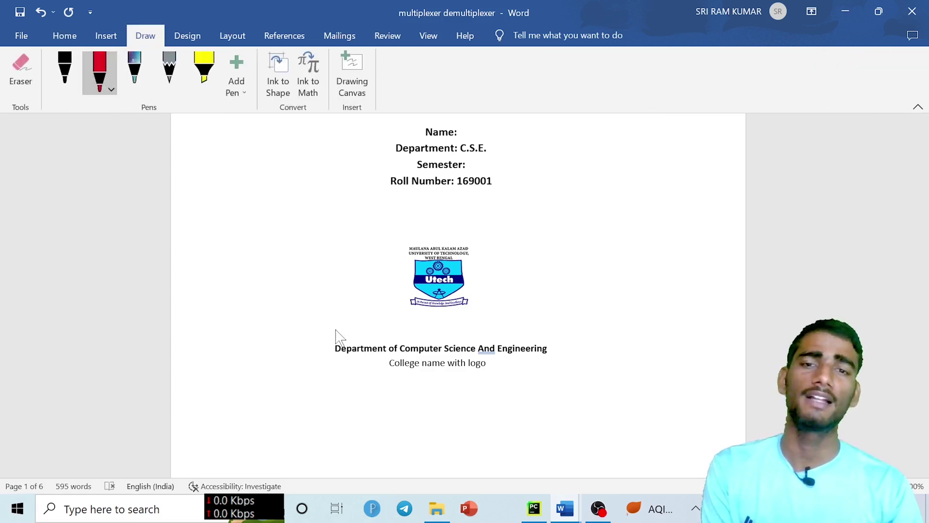
pyautogui.moveTo(336, 330)
pyautogui.mouseDown()
pyautogui.moveTo(501, 328)
pyautogui.moveTo(577, 343)
pyautogui.moveTo(574, 381)
pyautogui.moveTo(450, 414)
pyautogui.moveTo(344, 380)
pyautogui.moveTo(331, 342)
pyautogui.mouseUp()
pyautogui.scroll(-3, 475, 295)
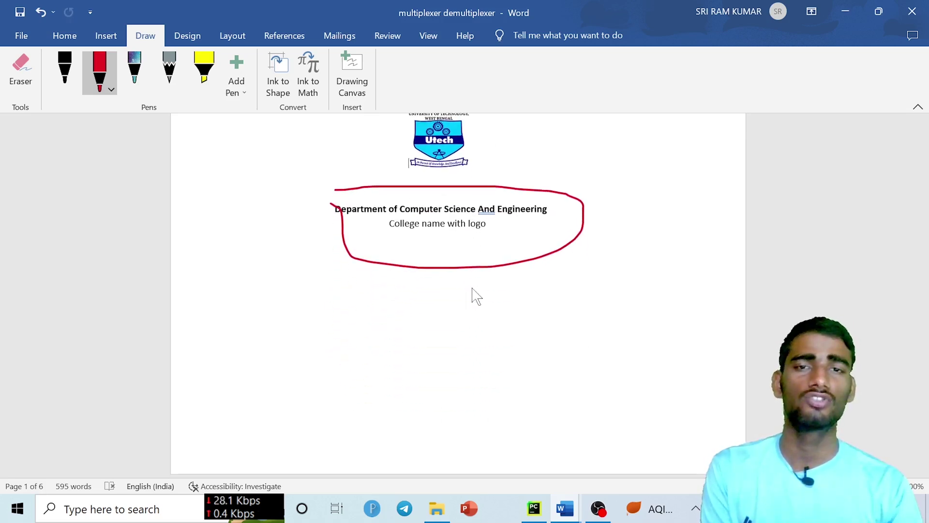
pyautogui.scroll(-5, 474, 252)
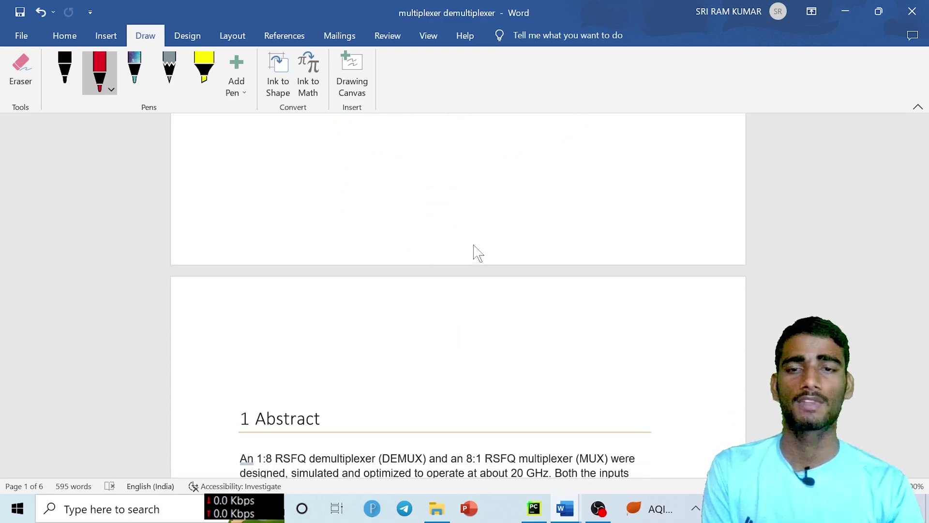
pyautogui.scroll(10, 479, 252)
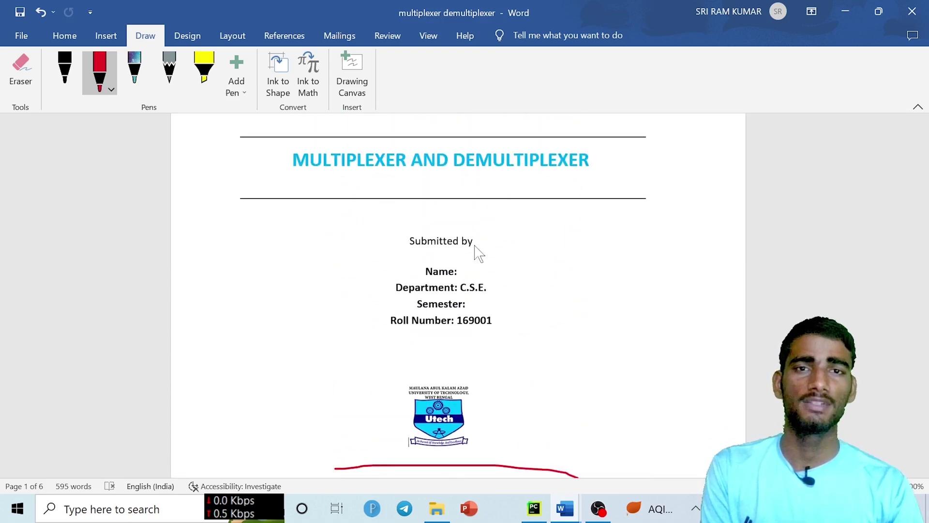
pyautogui.scroll(2, 512, 251)
pyautogui.scroll(-7, 363, 276)
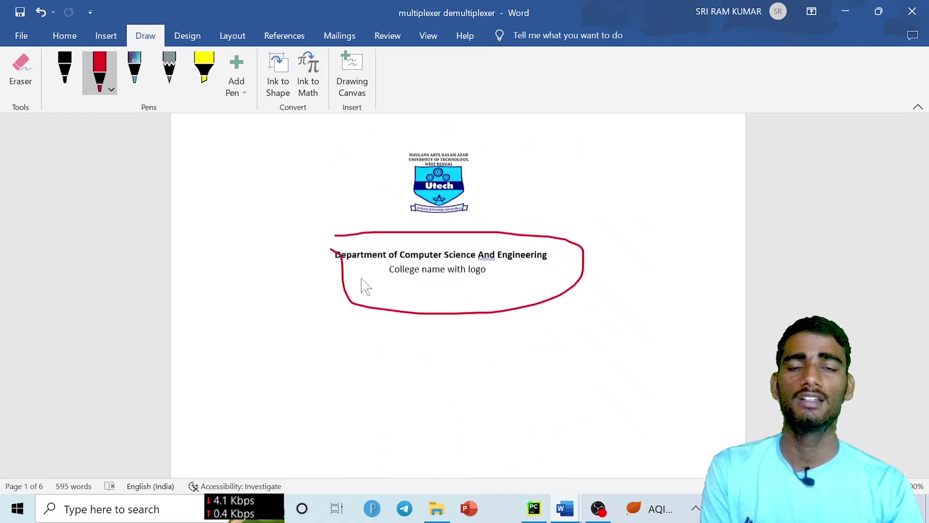
pyautogui.scroll(-10, 365, 286)
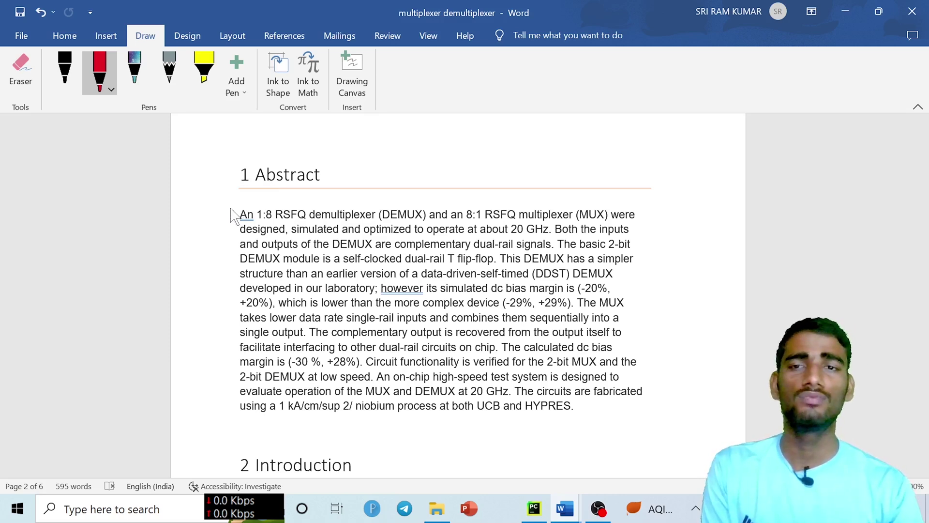
# Draw a red ink bracket down the left margin of the Abstract's opening lines
pyautogui.moveTo(231, 223); pyautogui.dragTo(228, 352)
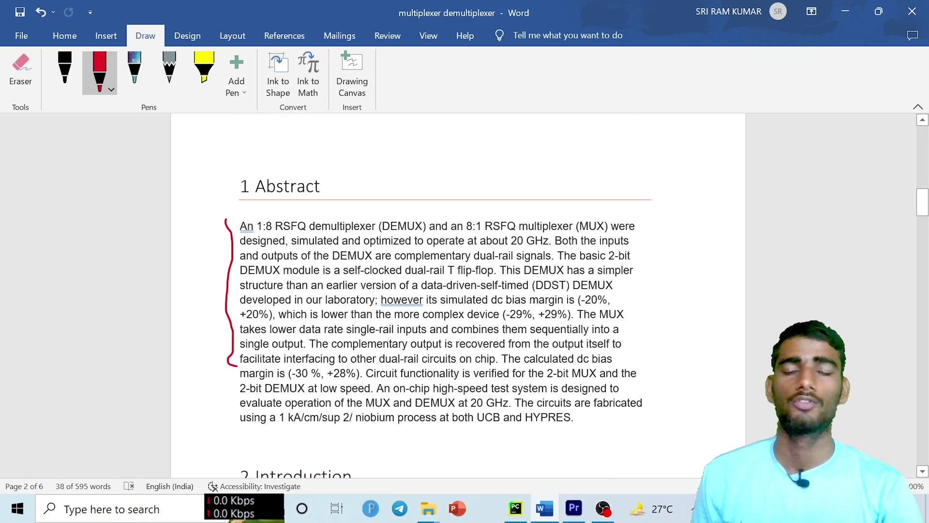
pyautogui.scroll(-5, 458, 295)
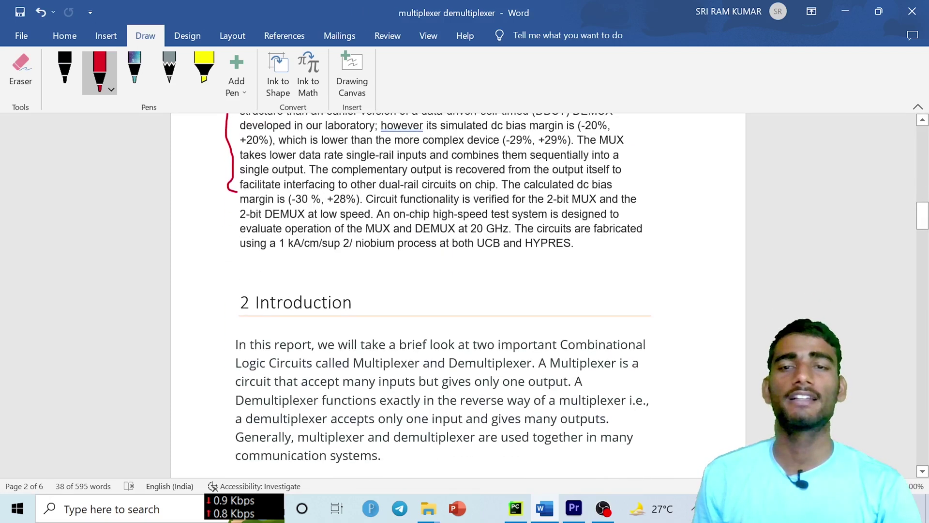
pyautogui.scroll(-1, 458, 295)
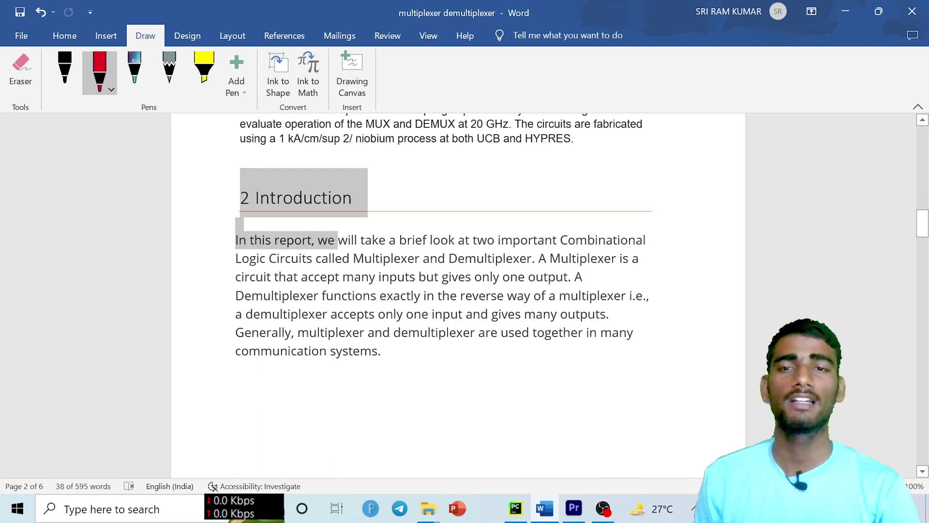
# Highlight the Introduction heading and first lines, then continue to section 3
pyautogui.moveTo(240, 198); pyautogui.dragTo(346, 262)
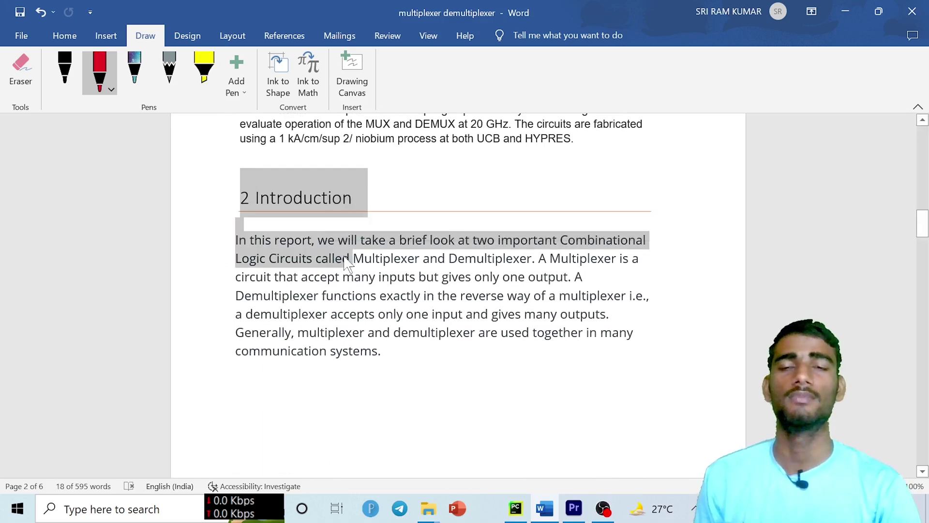
pyautogui.scroll(-1, 346, 262)
pyautogui.click(377, 260)
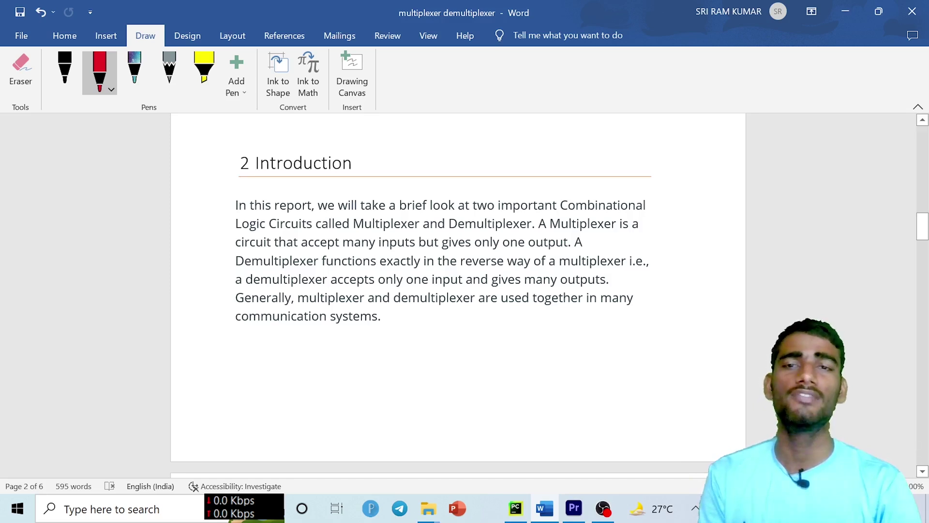
pyautogui.scroll(-1, 458, 291)
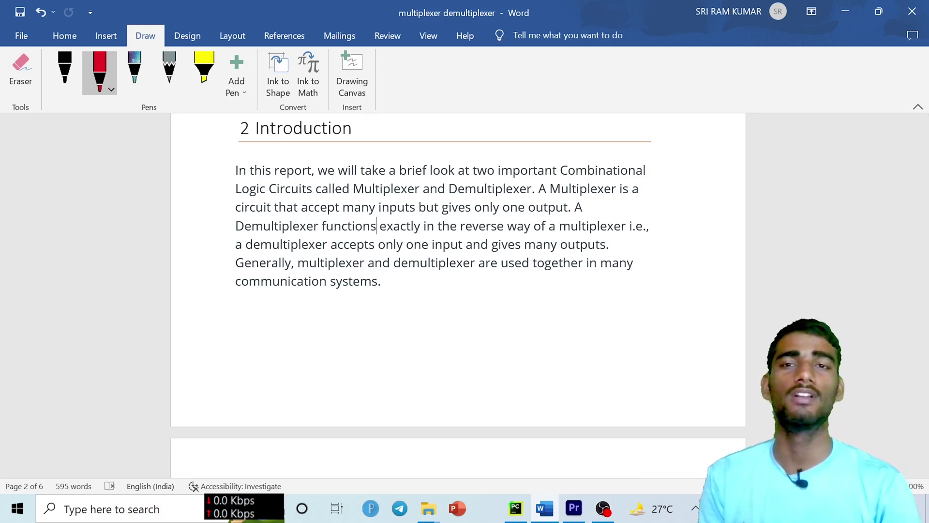
pyautogui.scroll(-5, 232, 253)
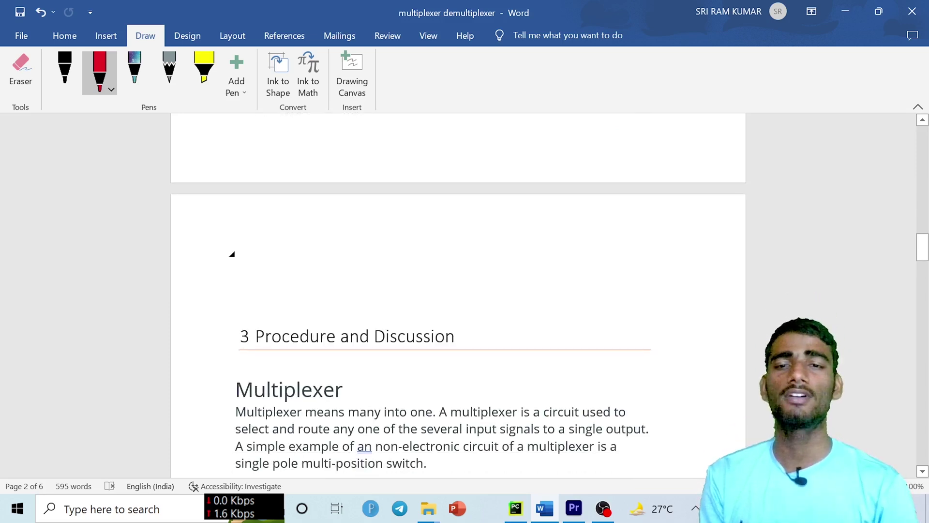
# Select the words 'Procedure and Discussion' in the section 3 heading
pyautogui.scroll(-1, 232, 295)
pyautogui.scroll(-3, 235, 243)
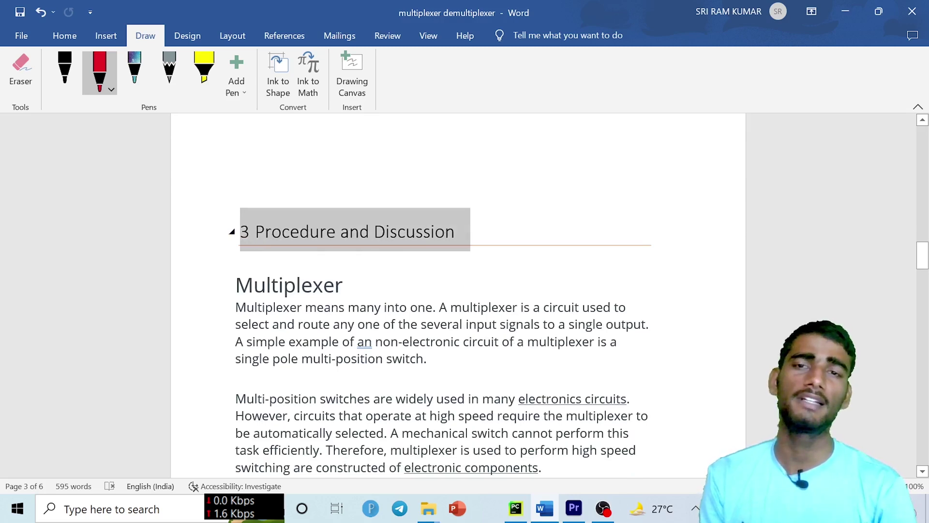
pyautogui.scroll(-3, 361, 253)
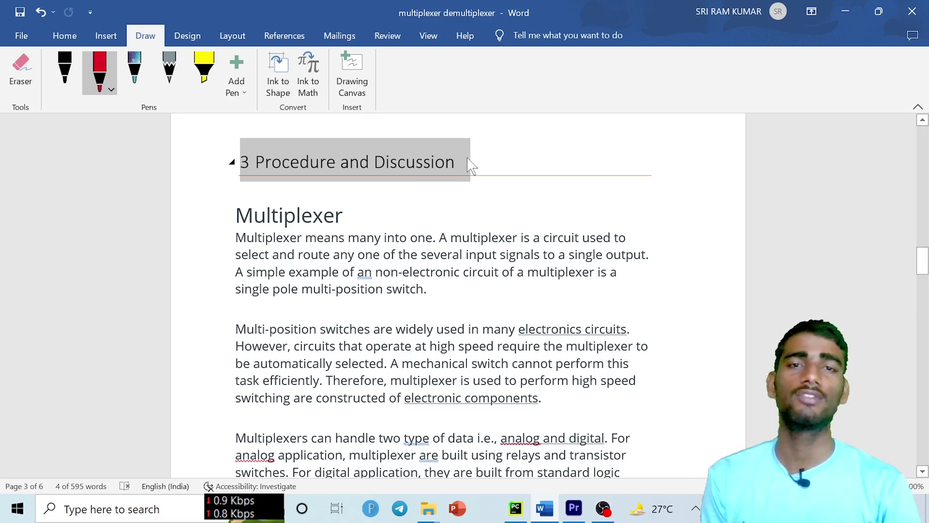
pyautogui.press('Right')
pyautogui.hotkey('shift', 'Home')
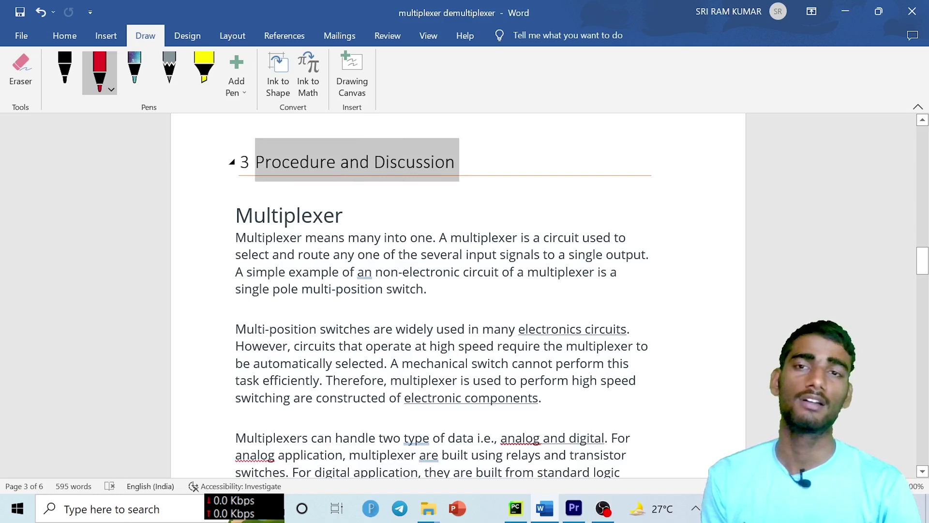
pyautogui.scroll(-1, 458, 290)
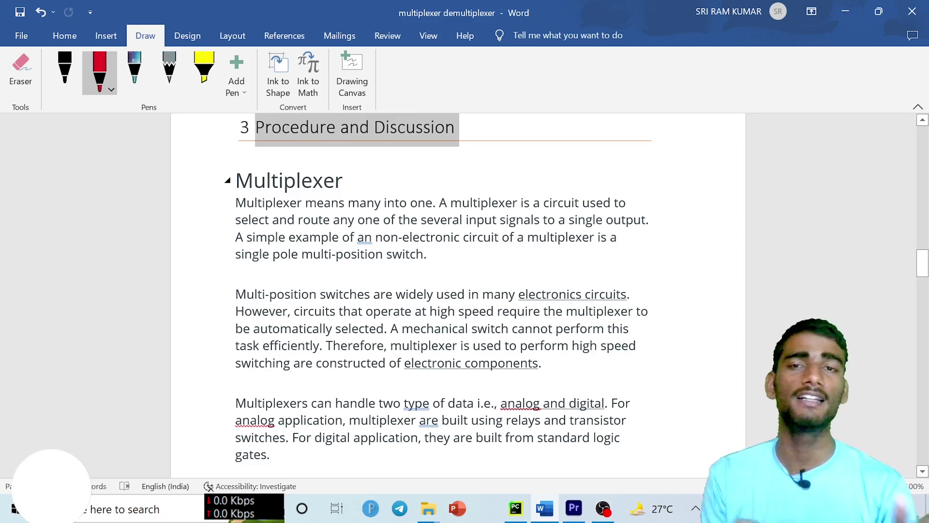
# Select the multiplexer block diagram picture, then continue to the demultiplexer paragraph
pyautogui.scroll(-3, 458, 295)
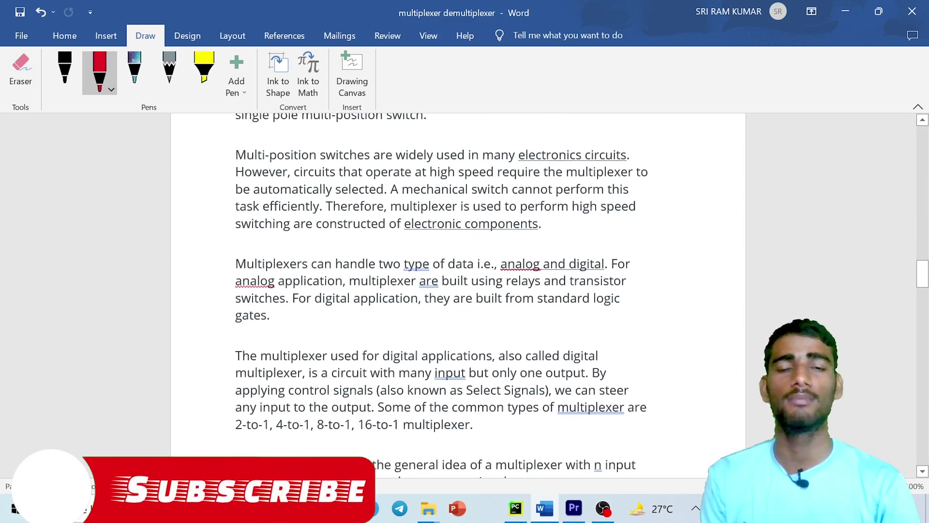
pyautogui.scroll(-2, 458, 291)
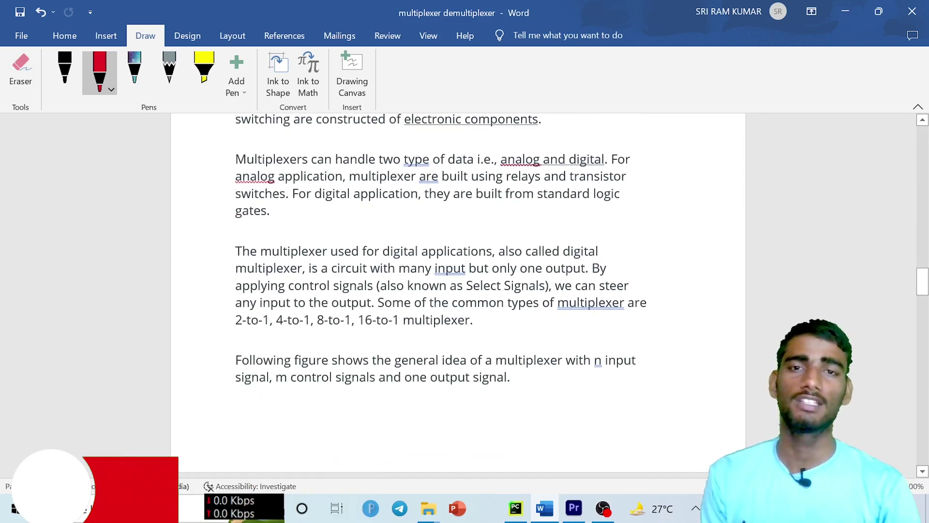
pyautogui.scroll(5, 457, 291)
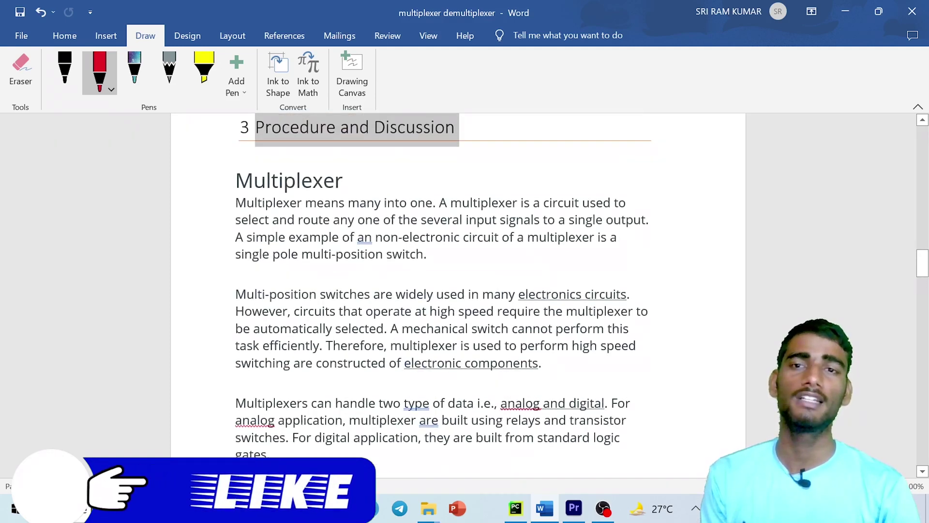
pyautogui.scroll(-10, 321, 271)
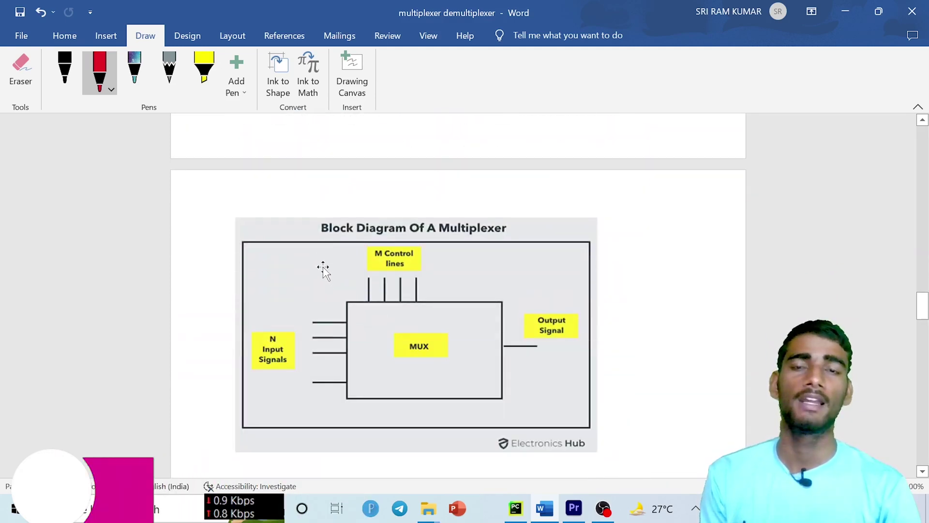
pyautogui.scroll(-1, 334, 239)
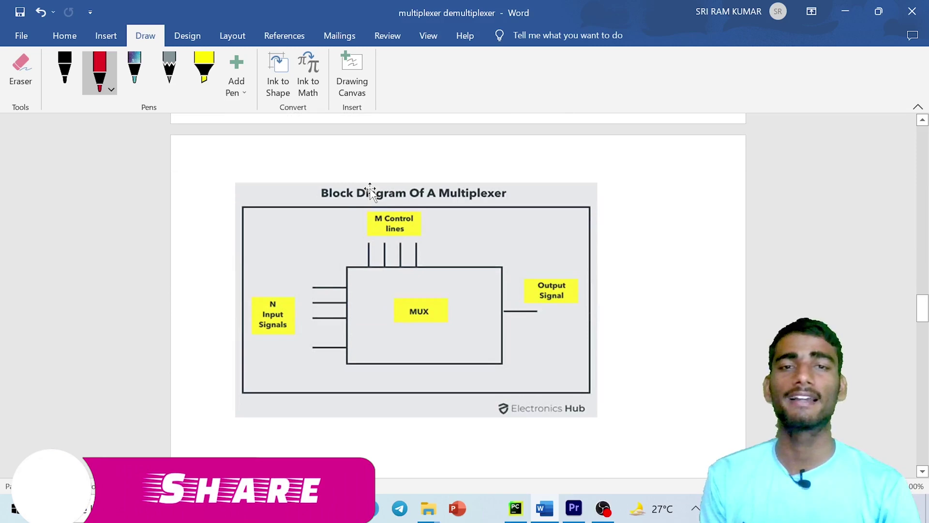
pyautogui.click(323, 239)
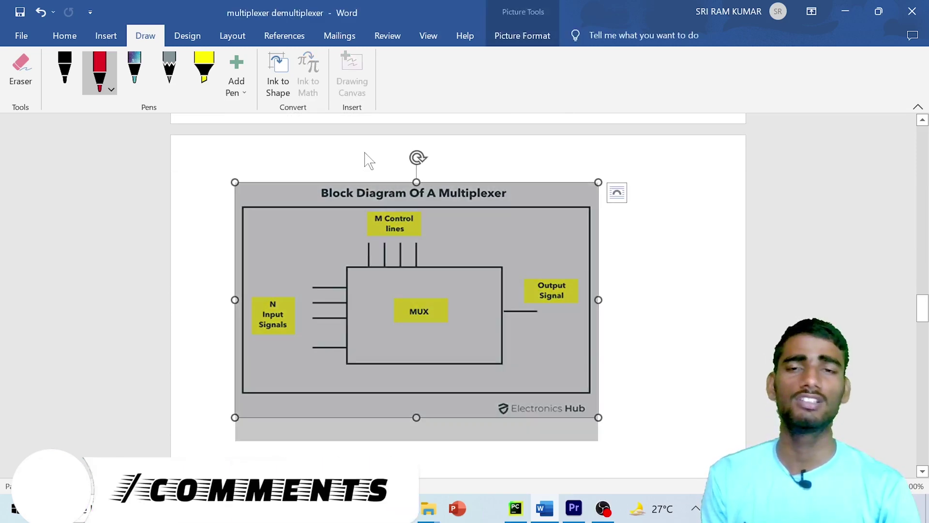
pyautogui.click(648, 270)
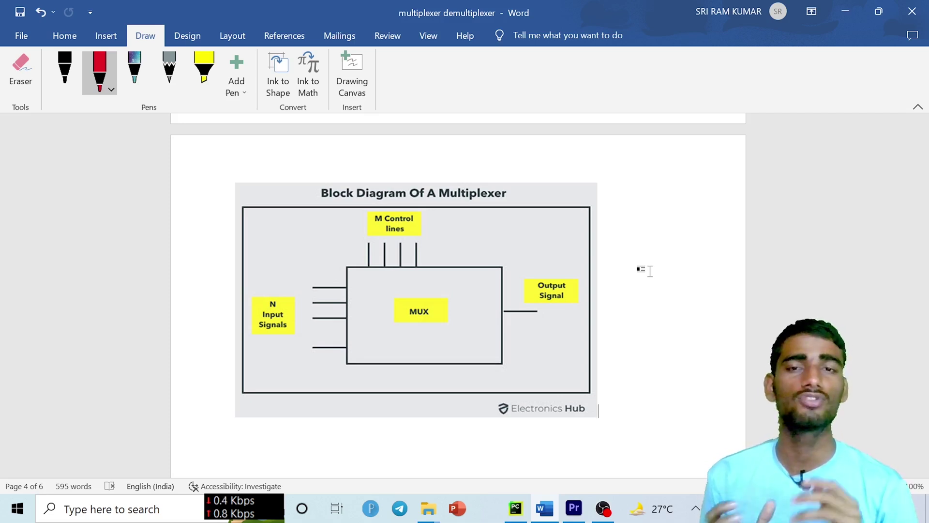
pyautogui.click(493, 269)
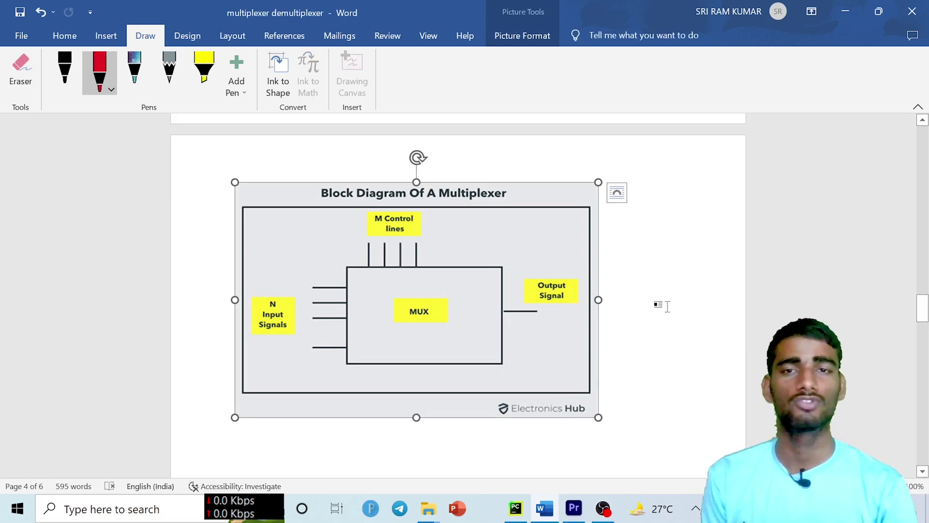
pyautogui.scroll(-10, 663, 305)
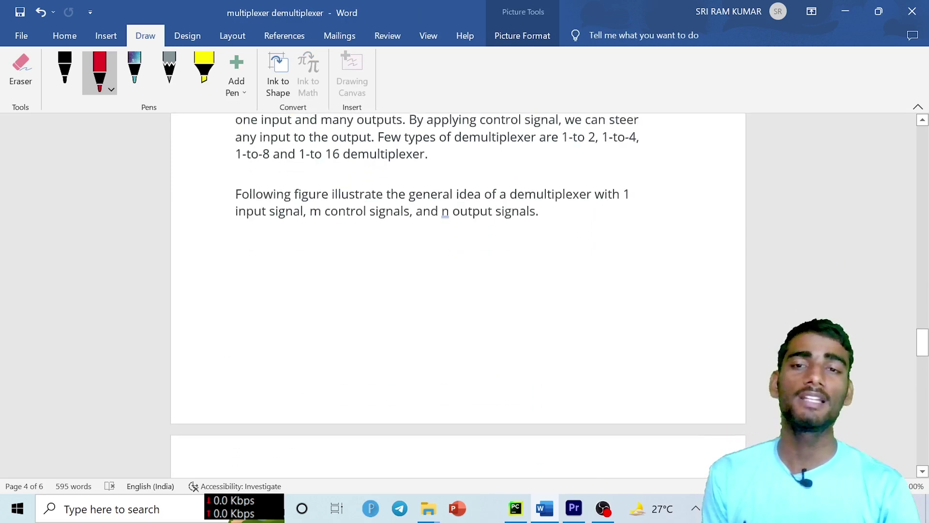
# Highlight the whole 4 Conclusion paragraph, then clear the selection
pyautogui.scroll(-10, 458, 291)
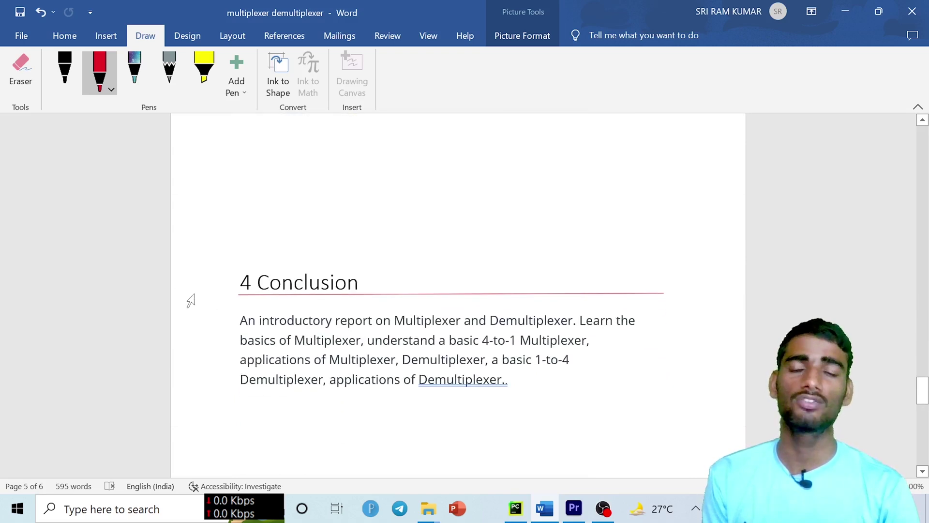
pyautogui.scroll(-1, 217, 295)
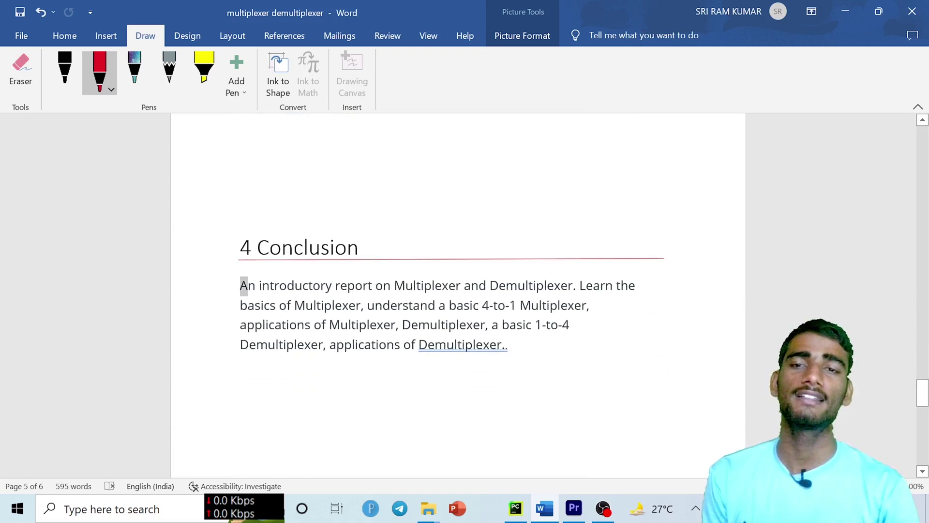
pyautogui.moveTo(241, 286); pyautogui.dragTo(514, 345)
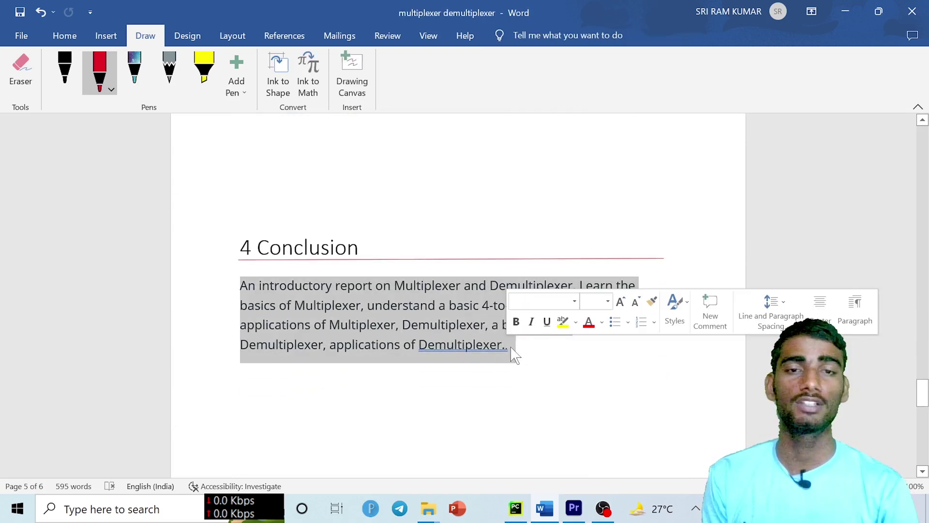
pyautogui.click(556, 377)
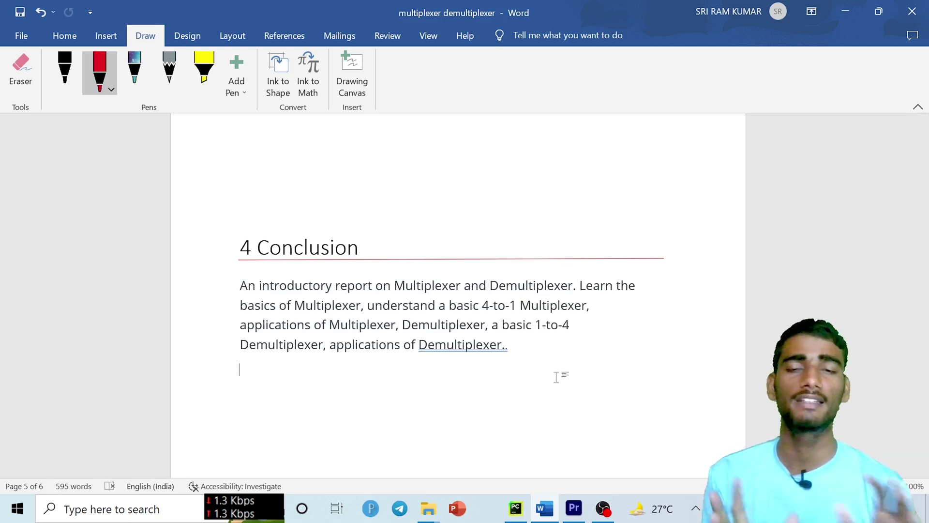
pyautogui.moveTo(240, 285); pyautogui.dragTo(526, 360)
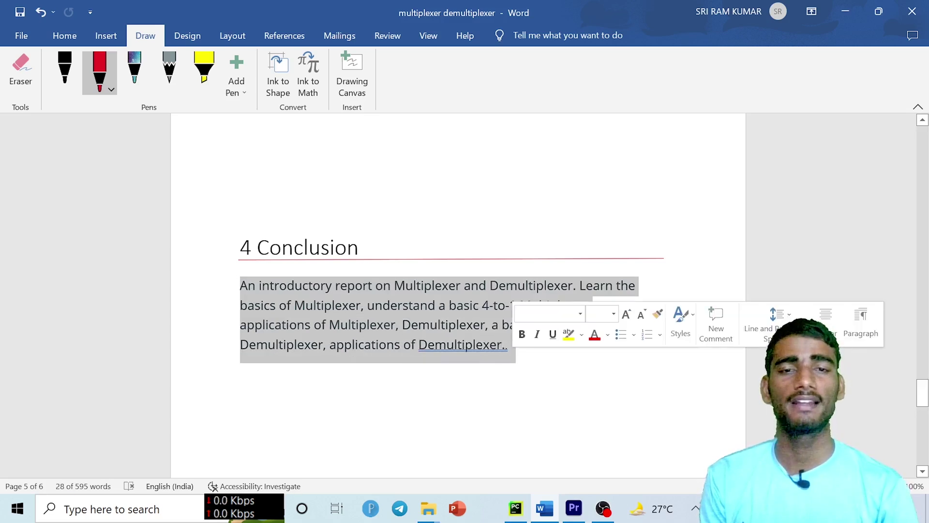
pyautogui.scroll(-1, 460, 380)
pyautogui.scroll(1, 292, 346)
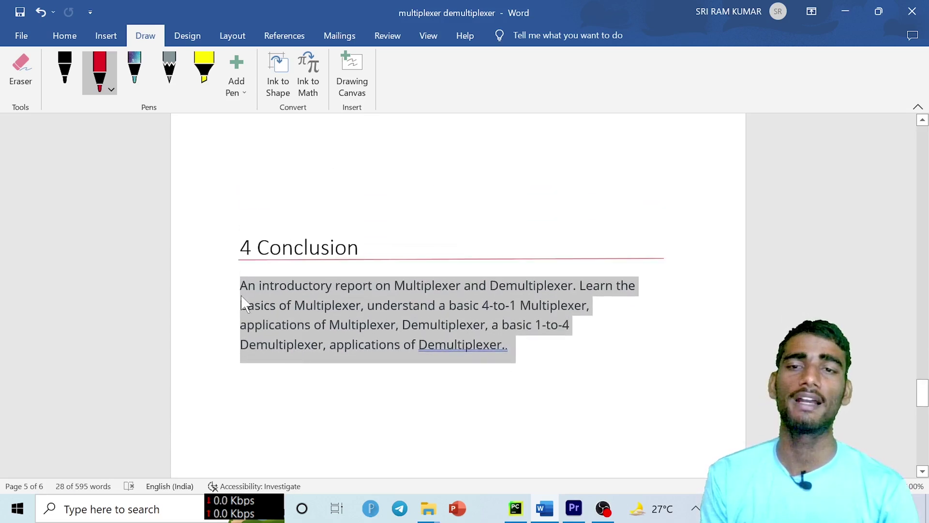
pyautogui.press('Left')
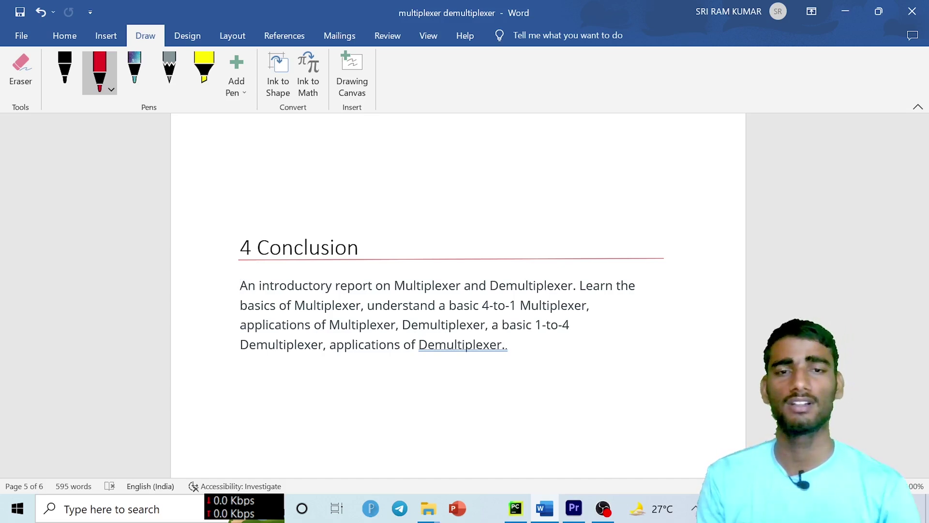
# Select the Conclusion text from 'basics of Multiplexer' to the paragraph's end
pyautogui.scroll(-1, 458, 295)
pyautogui.scroll(-2, 458, 295)
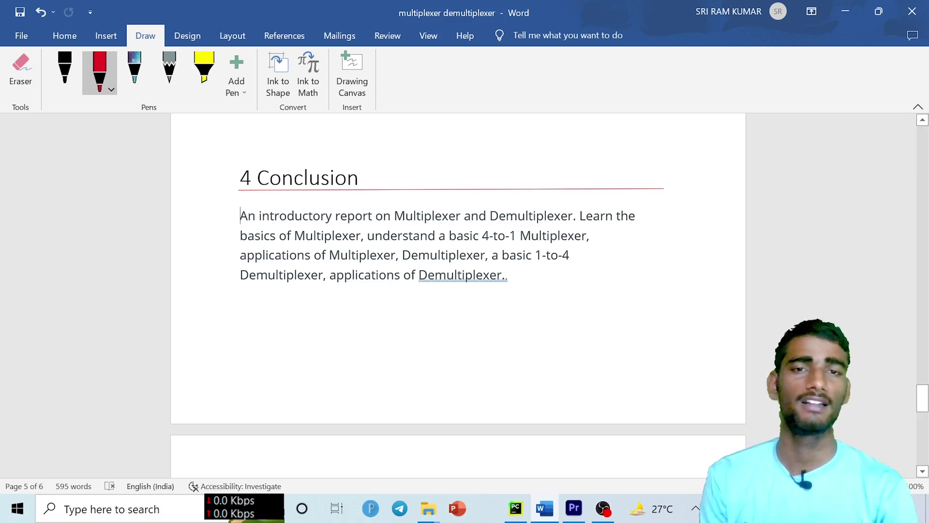
pyautogui.hotkey('ctrl', 'shift', 'Right')
pyautogui.hotkey('ctrl', 'shift', 'Right')
pyautogui.hotkey('ctrl', 'shift', 'Right')
pyautogui.hotkey('ctrl', 'shift', 'Right')
pyautogui.hotkey('ctrl', 'shift', 'Right')
pyautogui.hotkey('ctrl', 'shift', 'Right')
pyautogui.hotkey('ctrl', 'shift', 'Right')
pyautogui.hotkey('ctrl', 'shift', 'Right')
pyautogui.hotkey('ctrl', 'shift', 'Right')
pyautogui.hotkey('ctrl', 'shift', 'Right')
pyautogui.hotkey('ctrl', 'shift', 'Right')
pyautogui.hotkey('ctrl', 'shift', 'Right')
pyautogui.hotkey('ctrl', 'shift', 'Right')
pyautogui.hotkey('ctrl', 'shift', 'Right')
pyautogui.hotkey('ctrl', 'shift', 'Right')
pyautogui.hotkey('ctrl', 'shift', 'Right')
pyautogui.hotkey('ctrl', 'shift', 'Right')
pyautogui.hotkey('ctrl', 'shift', 'Right')
pyautogui.hotkey('ctrl', 'shift', 'Right')
pyautogui.hotkey('ctrl', 'shift', 'Right')
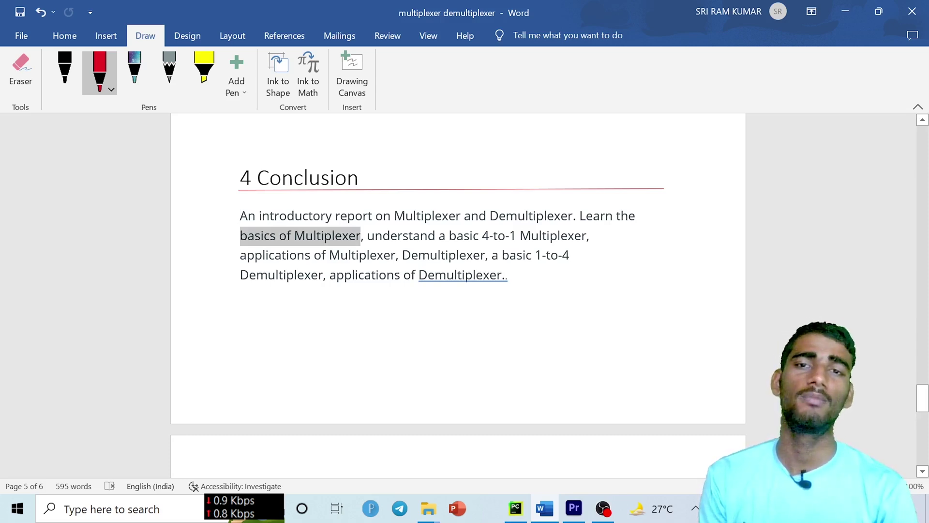
pyautogui.hotkey('ctrl', 'shift', 'Right')
pyautogui.hotkey('ctrl', 'shift', 'Right')
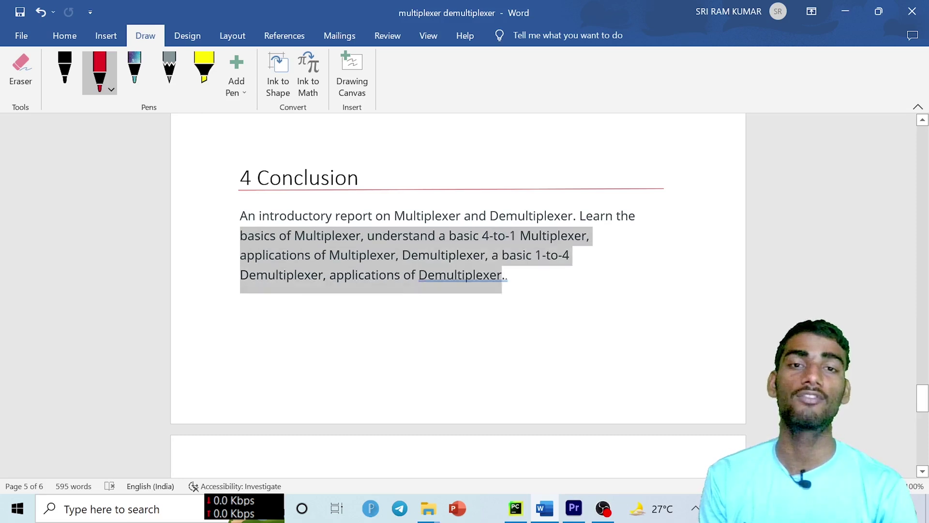
# Select the 5 References heading and the first entry's [1] label
pyautogui.scroll(-14, 380, 261)
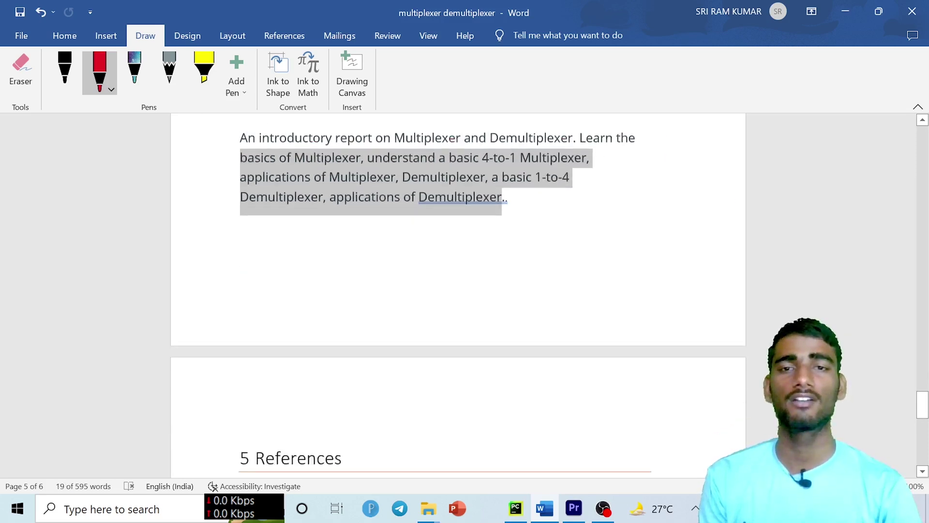
pyautogui.scroll(1, 458, 295)
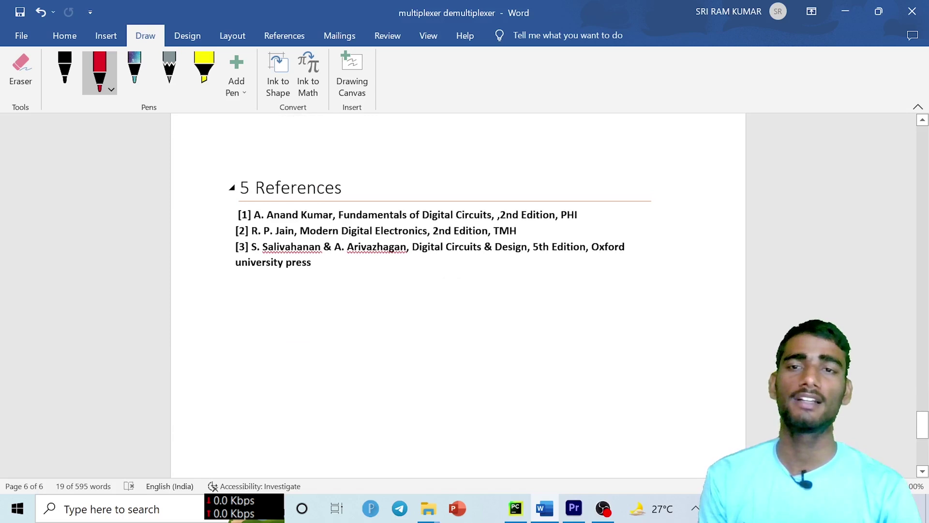
pyautogui.moveTo(240, 187); pyautogui.dragTo(357, 187)
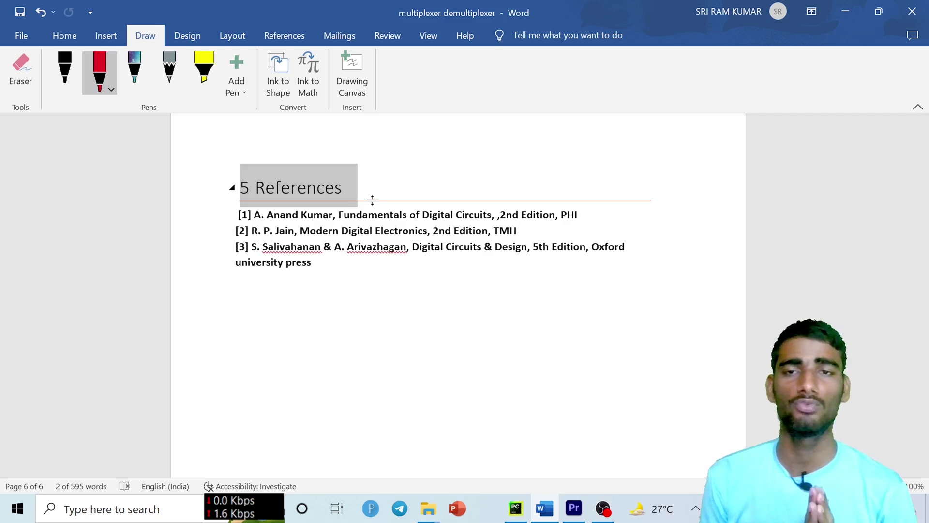
pyautogui.moveTo(236, 214); pyautogui.dragTo(248, 215)
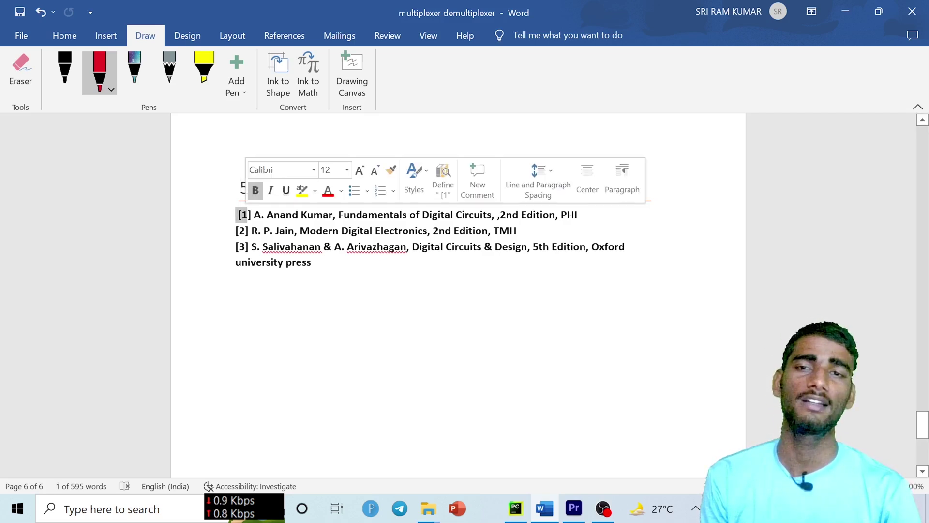
# Select all three reference entries [1]–[3] from below the list
pyautogui.scroll(-1, 444, 218)
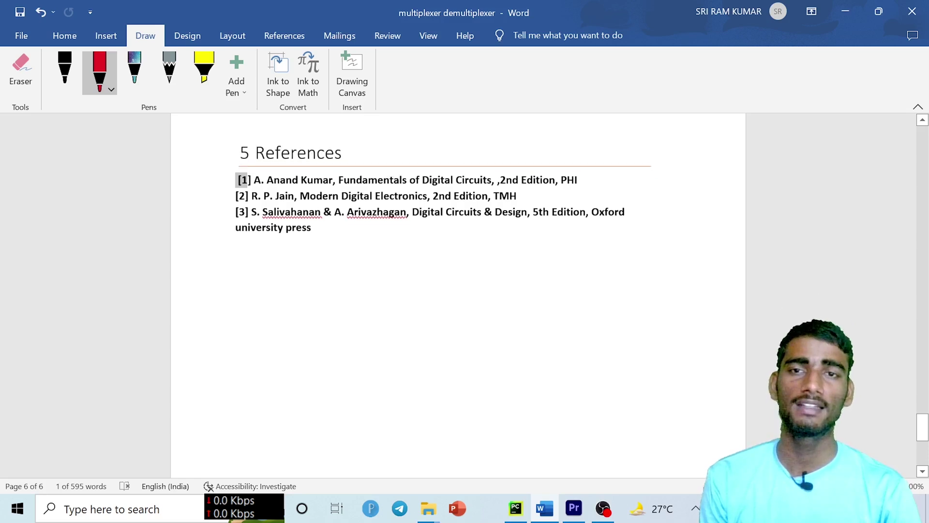
pyautogui.click(269, 242)
pyautogui.hotkey('shift', 'Up')
pyautogui.hotkey('shift', 'Up')
pyautogui.hotkey('shift', 'Up')
pyautogui.hotkey('shift', 'Up')
pyautogui.hotkey('shift', 'Left')
pyautogui.hotkey('shift', 'Left')
pyautogui.hotkey('shift', 'Left')
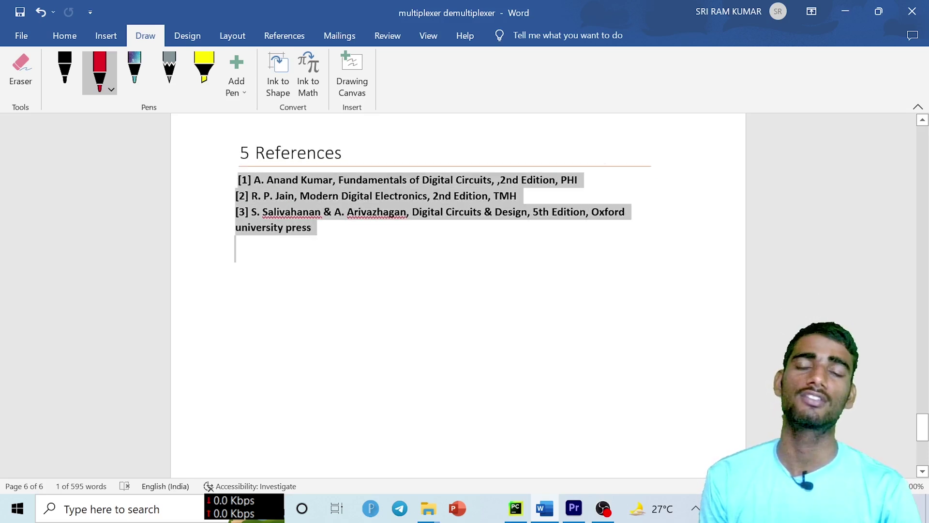
pyautogui.scroll(6, 365, 310)
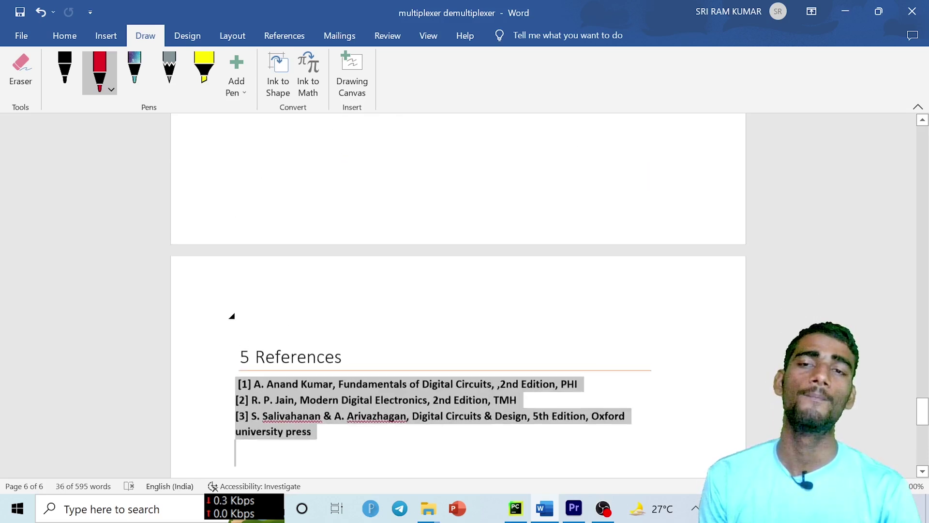
pyautogui.scroll(-5, 364, 313)
pyautogui.scroll(20, 366, 312)
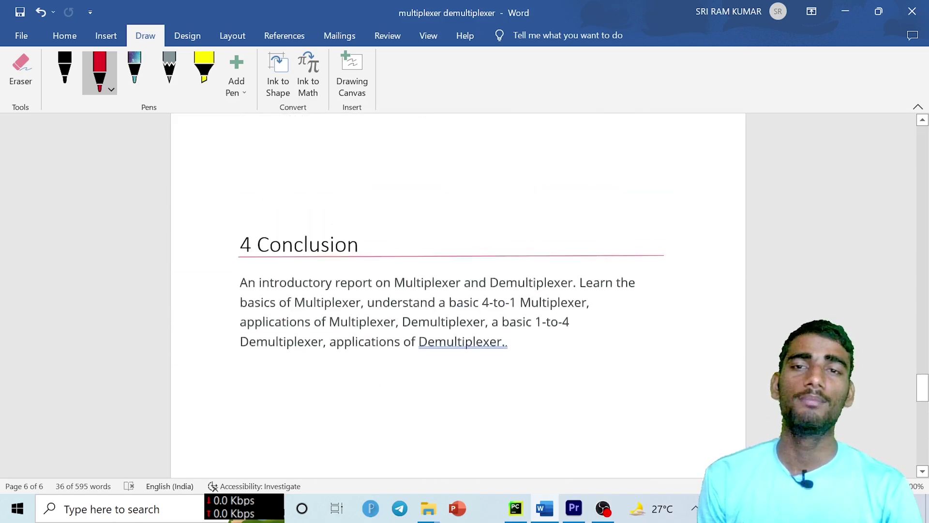
# Highlight the cover page title lines and the Submitted by to department text, then move to the Abstract
pyautogui.scroll(20, 458, 295)
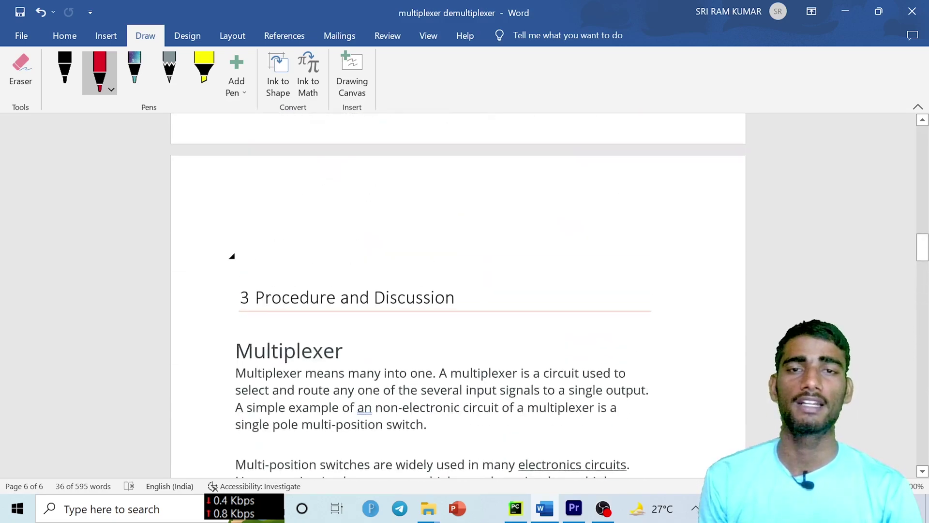
pyautogui.scroll(15, 457, 295)
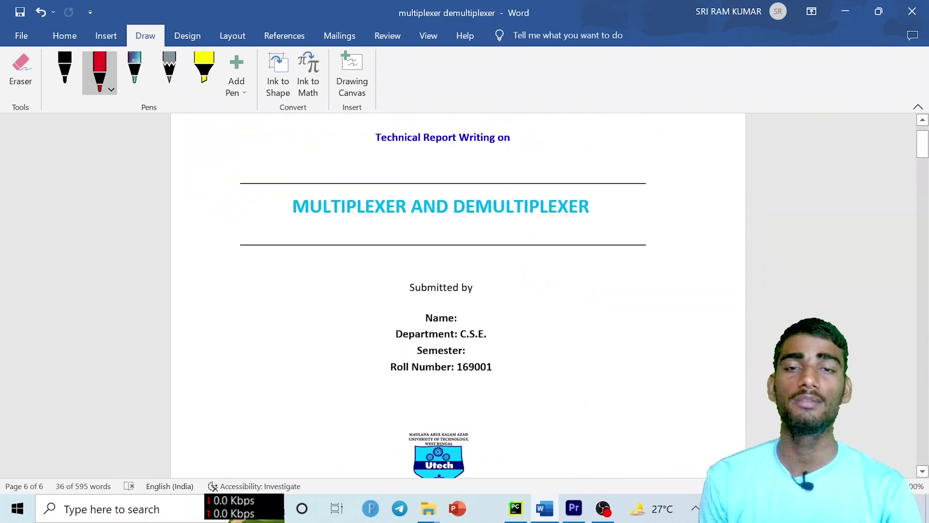
pyautogui.scroll(-1, 458, 295)
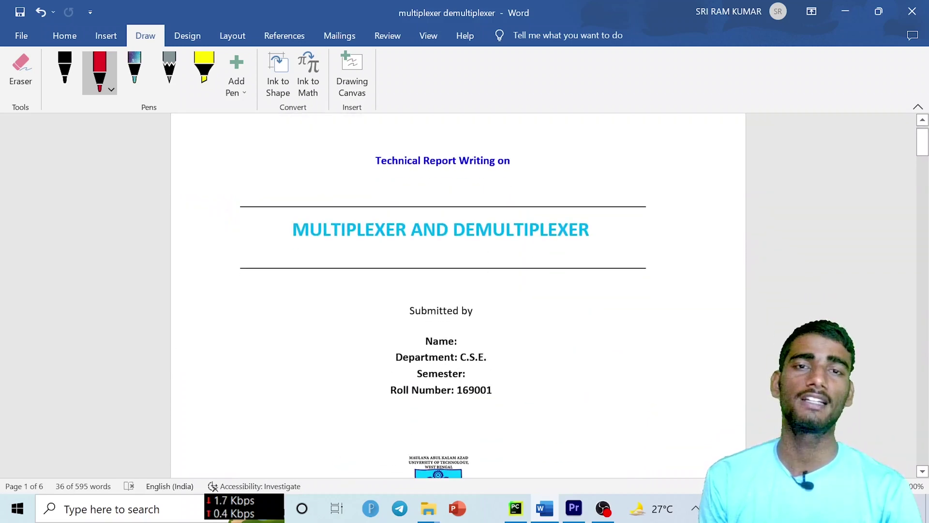
pyautogui.moveTo(375, 160); pyautogui.dragTo(519, 160)
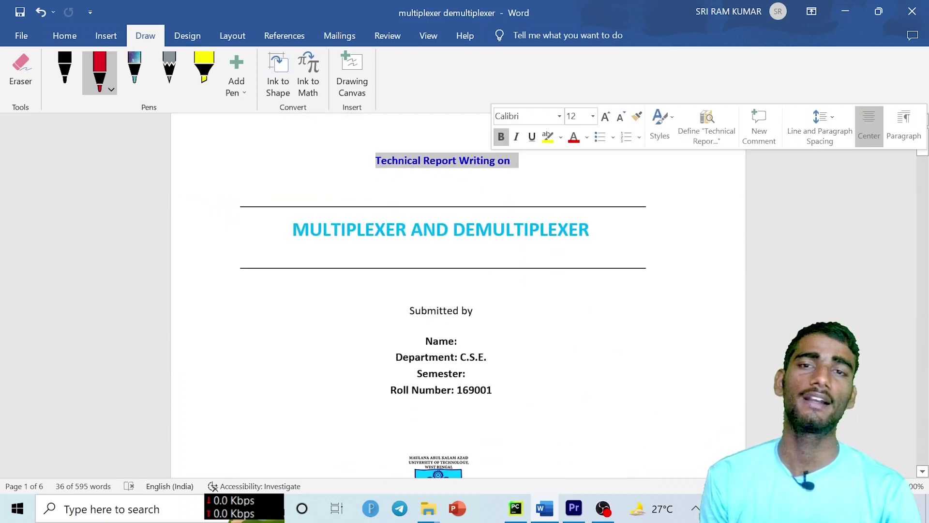
pyautogui.scroll(-2, 458, 296)
pyautogui.moveTo(293, 159); pyautogui.dragTo(589, 160)
pyautogui.scroll(-2, 458, 295)
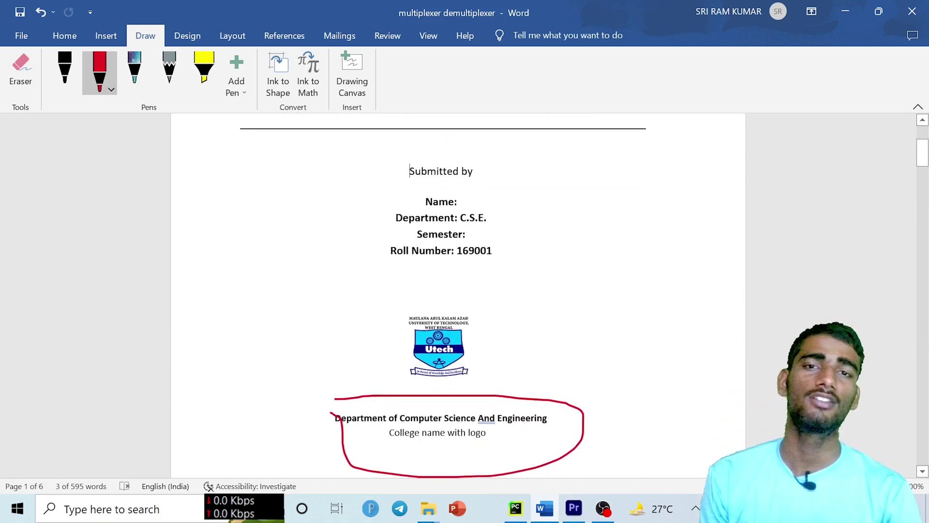
pyautogui.moveTo(409, 171)
pyautogui.mouseDown()
pyautogui.moveTo(492, 250)
pyautogui.moveTo(547, 418)
pyautogui.moveTo(583, 477)
pyautogui.moveTo(290, 259)
pyautogui.moveTo(484, 280)
pyautogui.moveTo(435, 121)
pyautogui.moveTo(434, 238)
pyautogui.mouseUp()
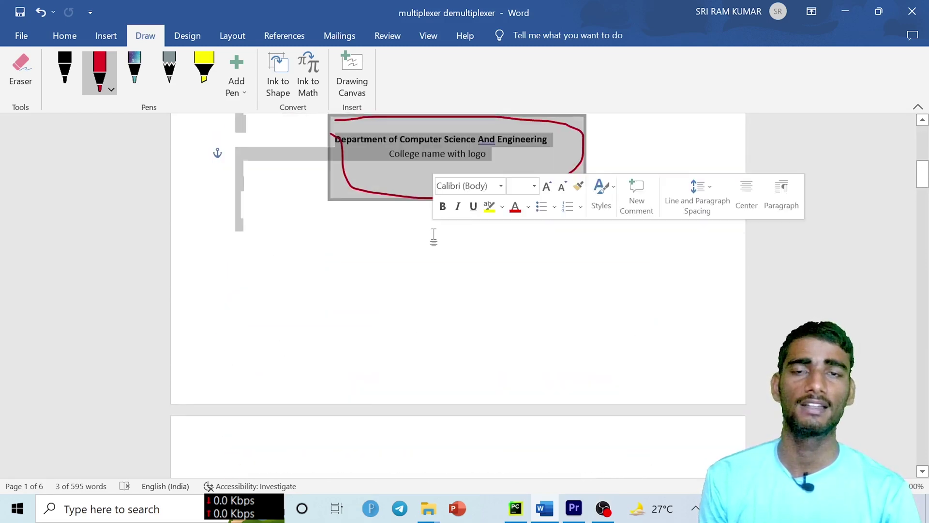
pyautogui.click(429, 295)
pyautogui.scroll(-8, 426, 294)
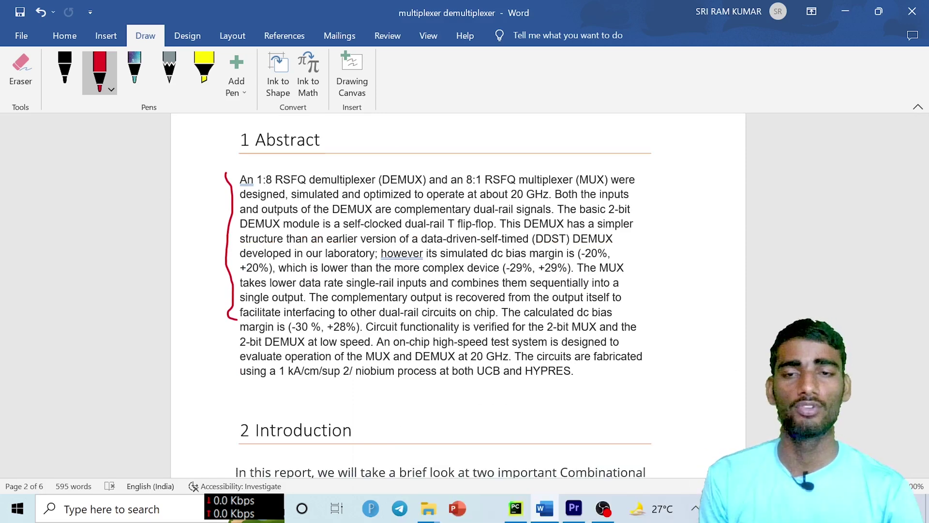
# Highlight the section 3 paragraphs and select the multiplexer block diagram picture
pyautogui.scroll(-6, 458, 291)
pyautogui.scroll(-10, 231, 334)
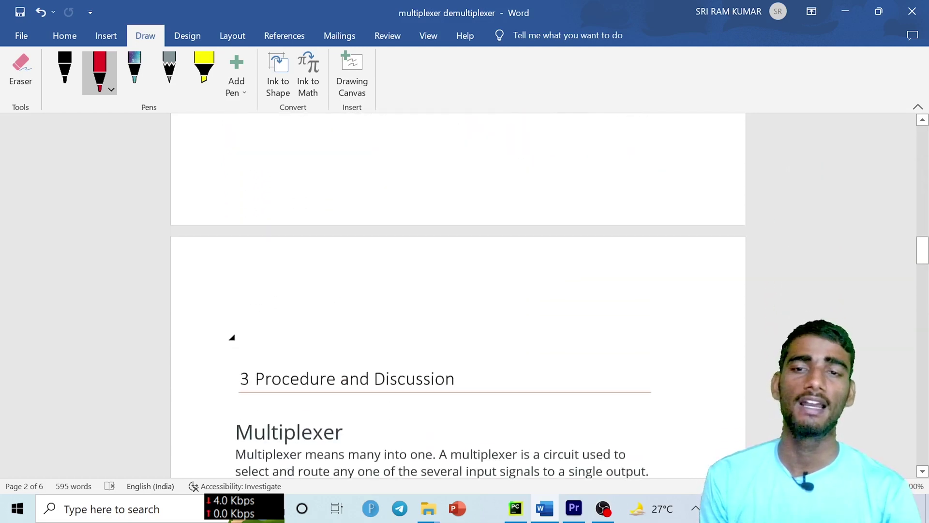
pyautogui.moveTo(235, 168); pyautogui.dragTo(334, 448)
pyautogui.scroll(-4, 334, 448)
pyautogui.scroll(-10, 315, 409)
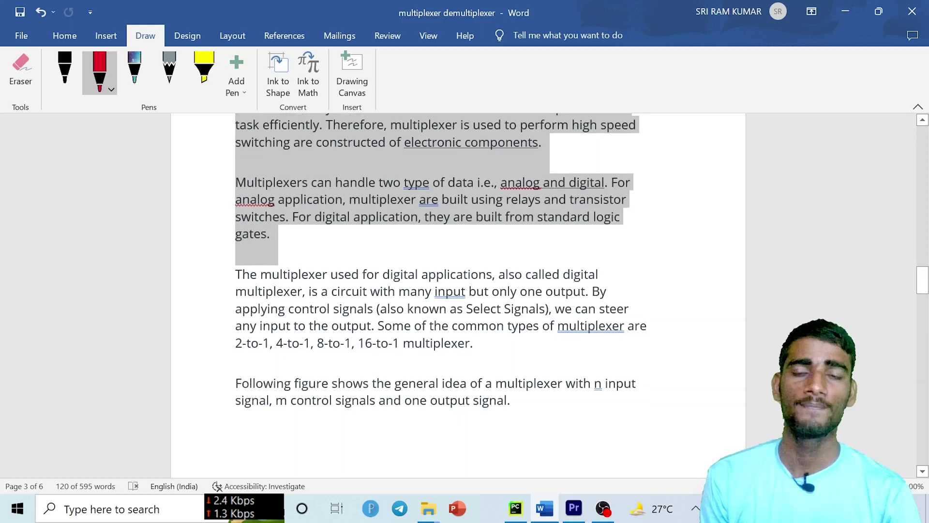
pyautogui.scroll(3, 228, 325)
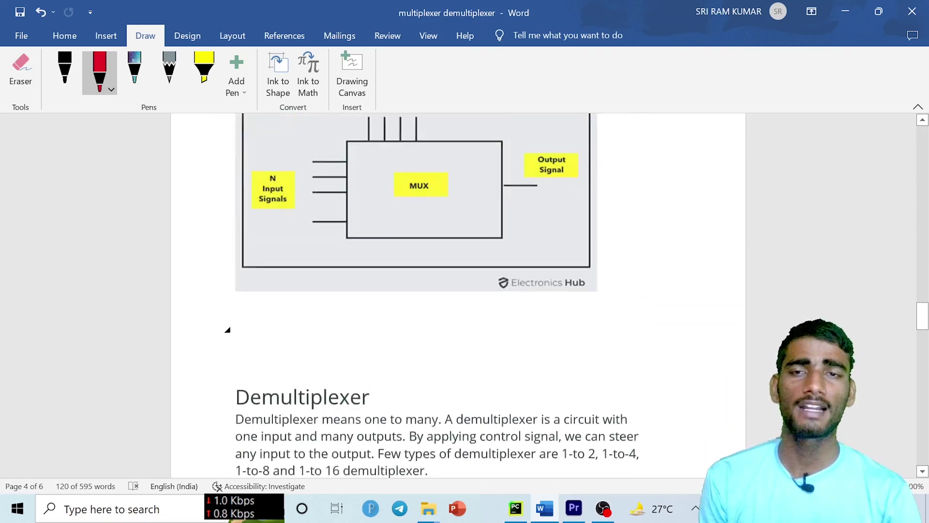
pyautogui.click(349, 315)
# Highlight a further paragraph, then select the demultiplexer block diagram picture
pyautogui.scroll(-12, 194, 240)
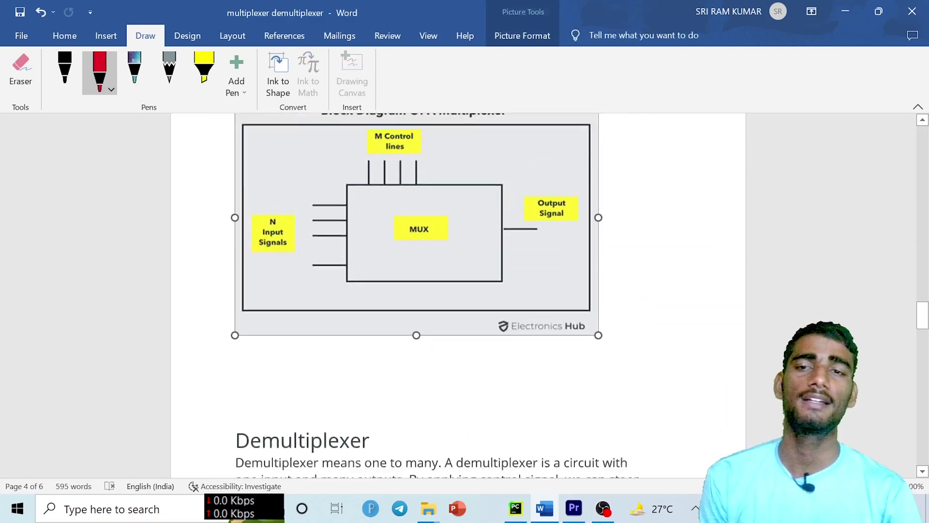
pyautogui.scroll(-8, 457, 290)
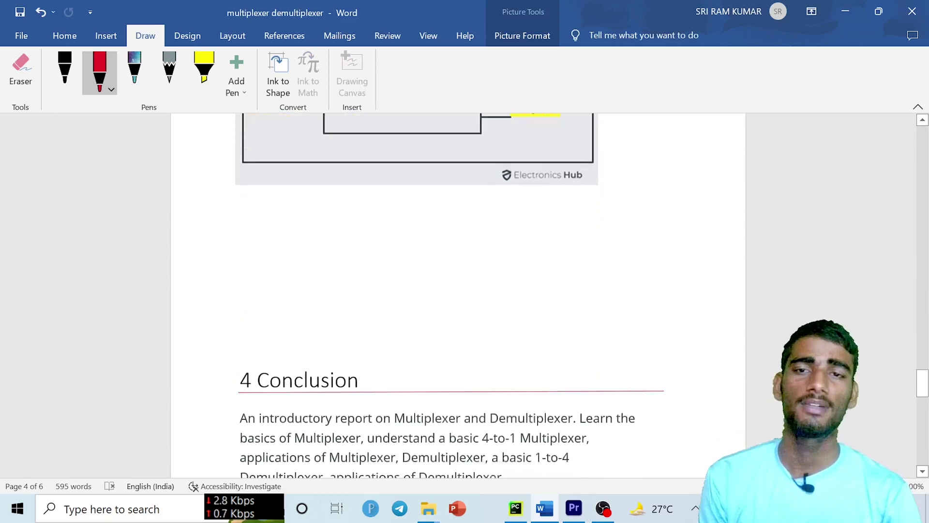
pyautogui.moveTo(240, 188); pyautogui.dragTo(452, 290)
pyautogui.scroll(-4, 364, 289)
pyautogui.scroll(-4, 363, 289)
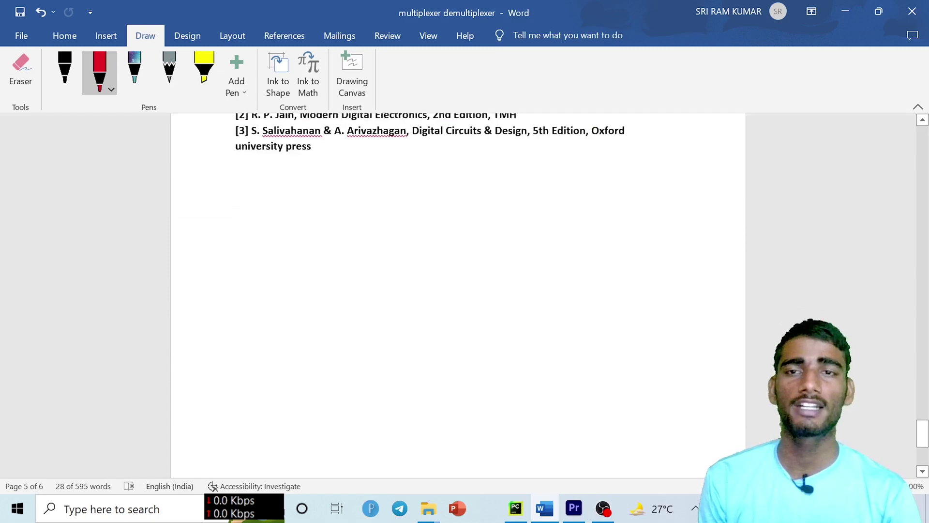
pyautogui.scroll(9, 364, 288)
pyautogui.scroll(10, 322, 249)
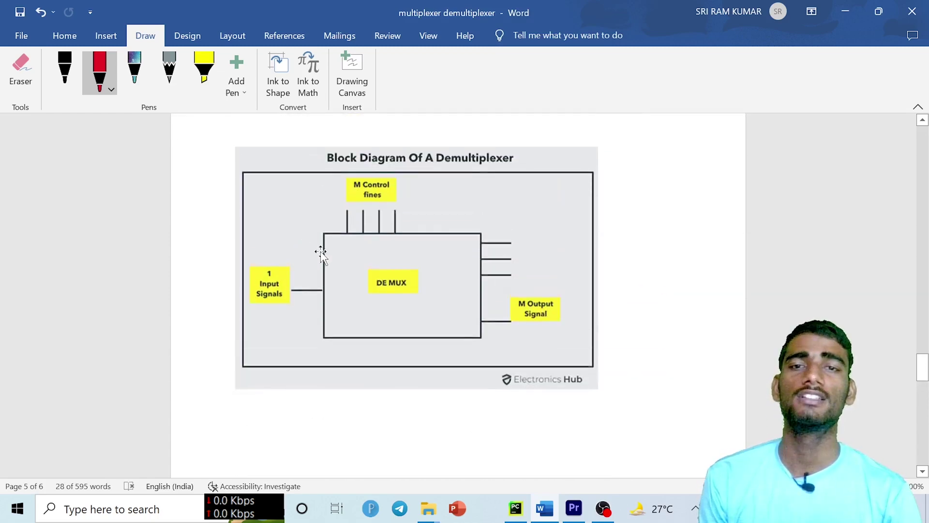
pyautogui.scroll(-2, 322, 249)
pyautogui.click(325, 249)
pyautogui.scroll(10, 328, 250)
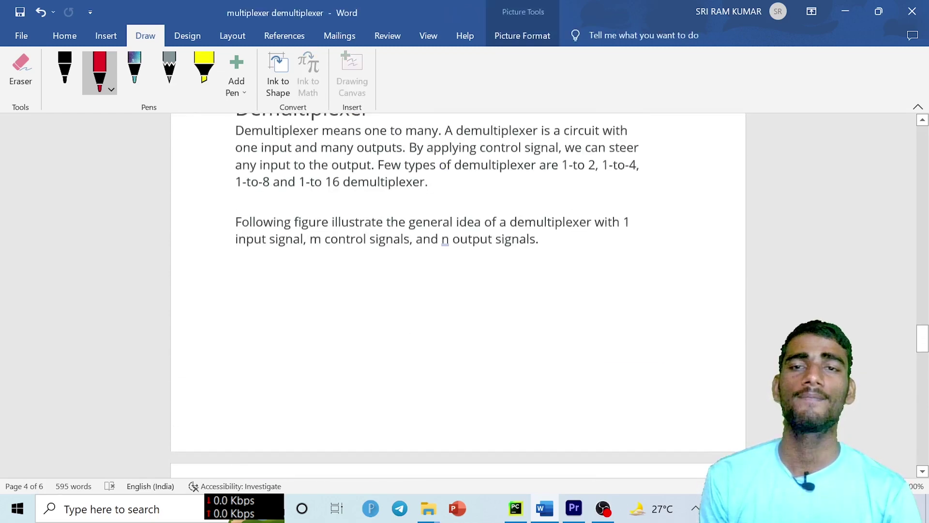